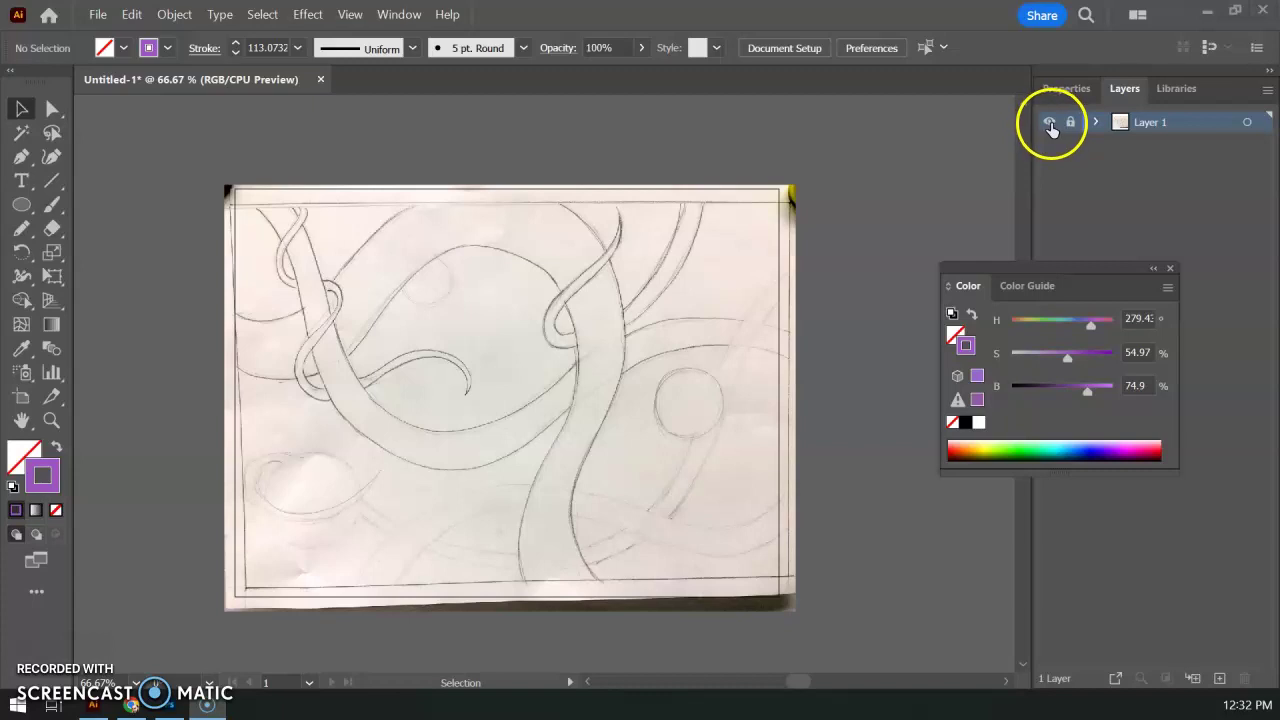
- Create a new Layer 2 above the locked sketch layer
{"action": "left_click", "coordinate": [1219, 680]}
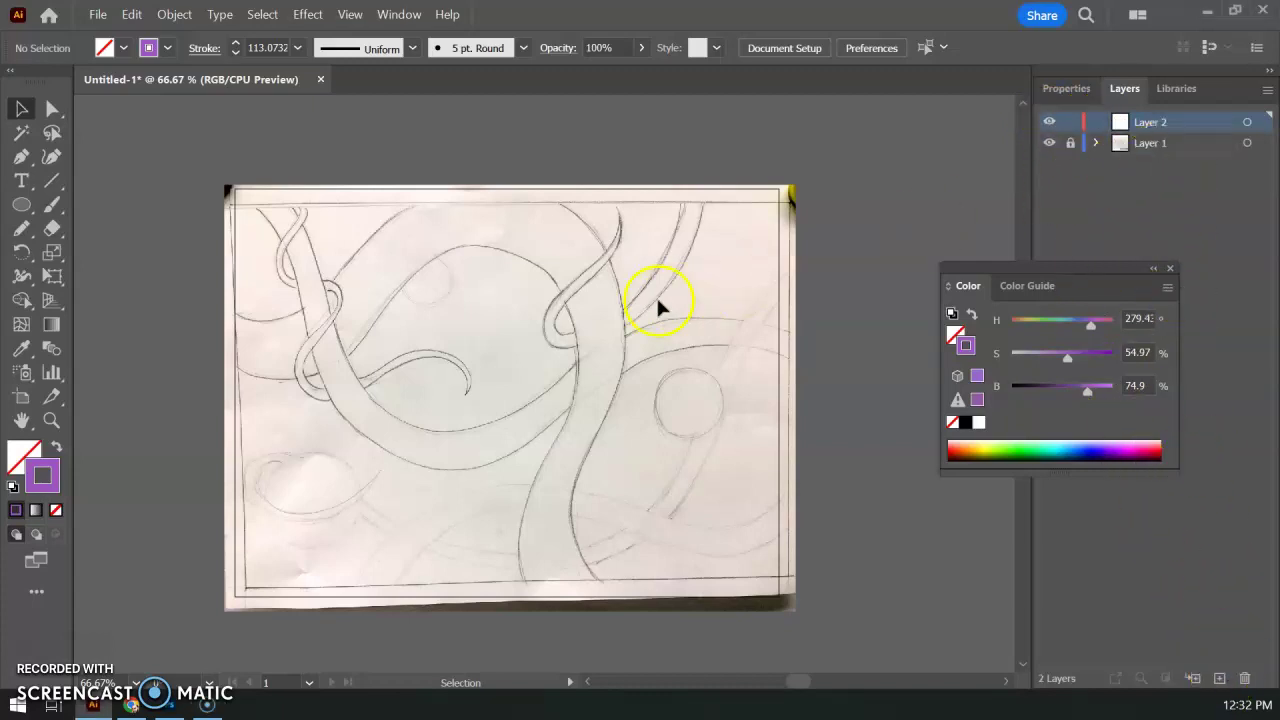
- Choose the Pencil tool from its drawing tool group
{"action": "left_click", "coordinate": [22, 232]}
{"action": "left_click_drag", "start_coordinate": [22, 232], "coordinate": [76, 247]}
{"action": "left_click", "coordinate": [18, 232]}
- Set Pencil fidelity to Smooth, turn off Keep selected, and enable Alt key toggles to Smooth Tool
{"action": "double_click", "coordinate": [18, 232]}
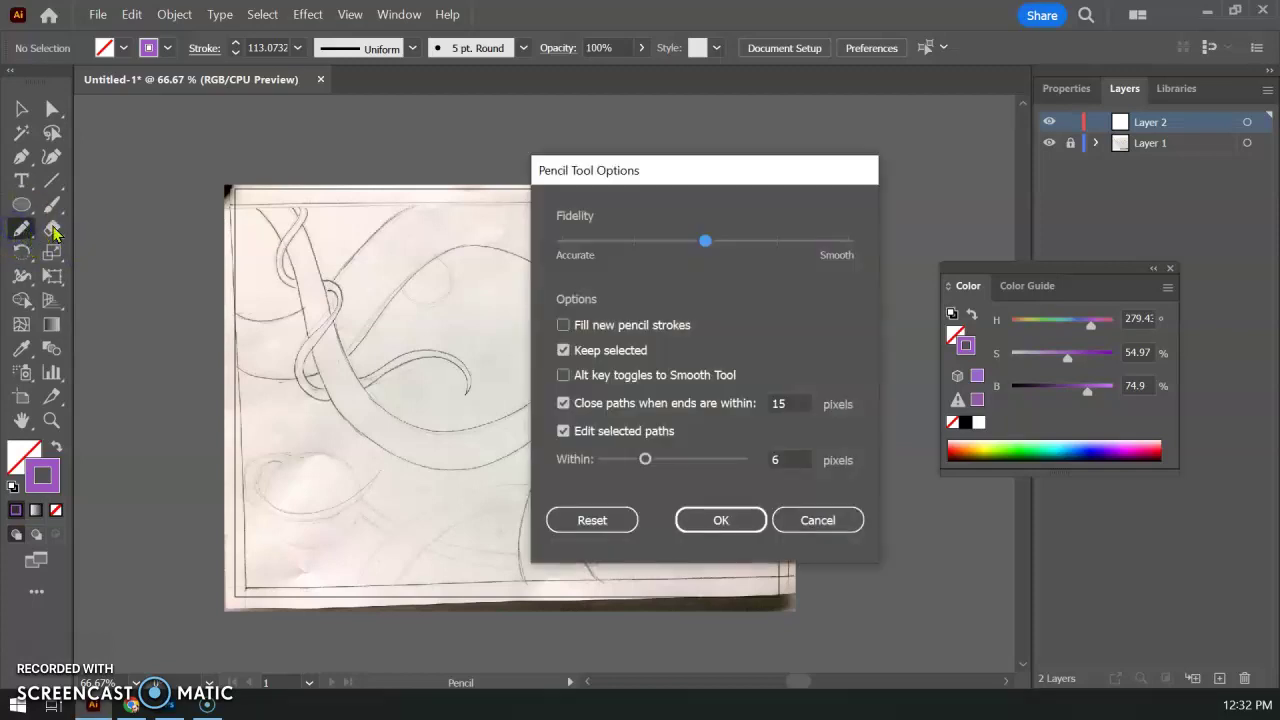
{"action": "mouse_move", "coordinate": [708, 214]}
{"action": "left_mouse_down"}
{"action": "mouse_move", "coordinate": [707, 246]}
{"action": "mouse_move", "coordinate": [849, 240]}
{"action": "left_mouse_up"}
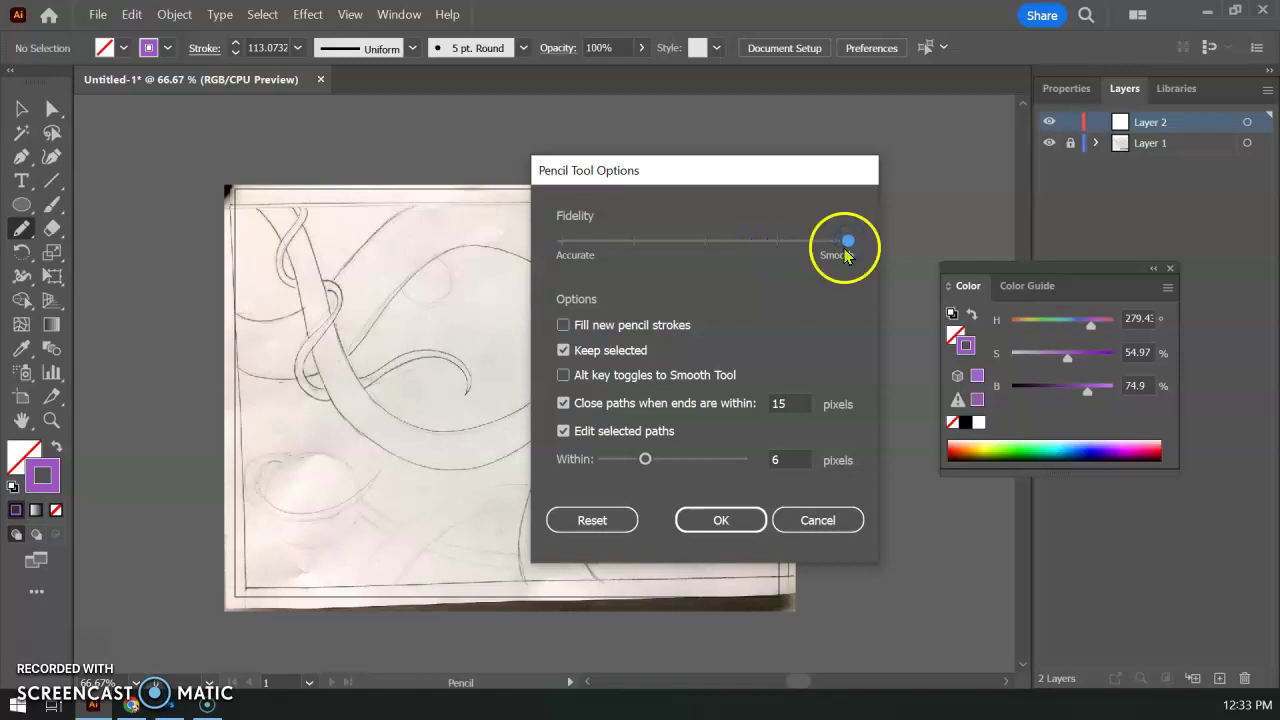
{"action": "left_click", "coordinate": [564, 352]}
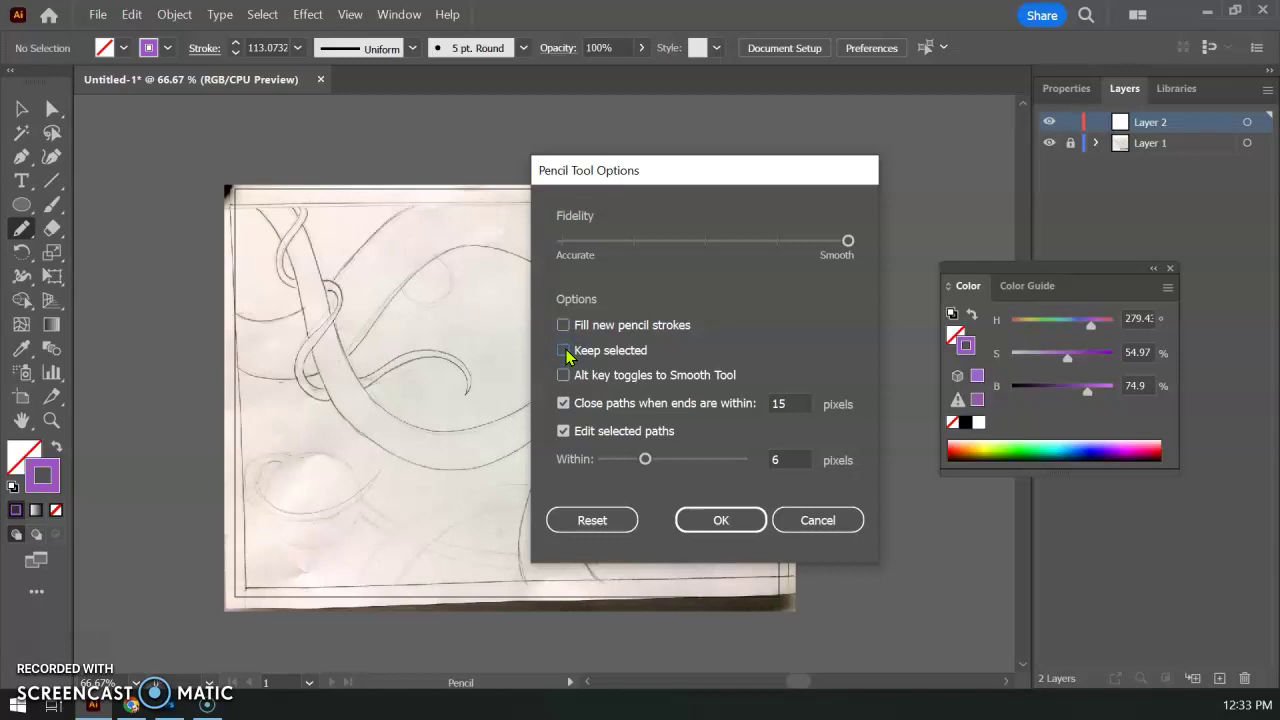
{"action": "left_click", "coordinate": [565, 332]}
{"action": "left_click", "coordinate": [597, 326]}
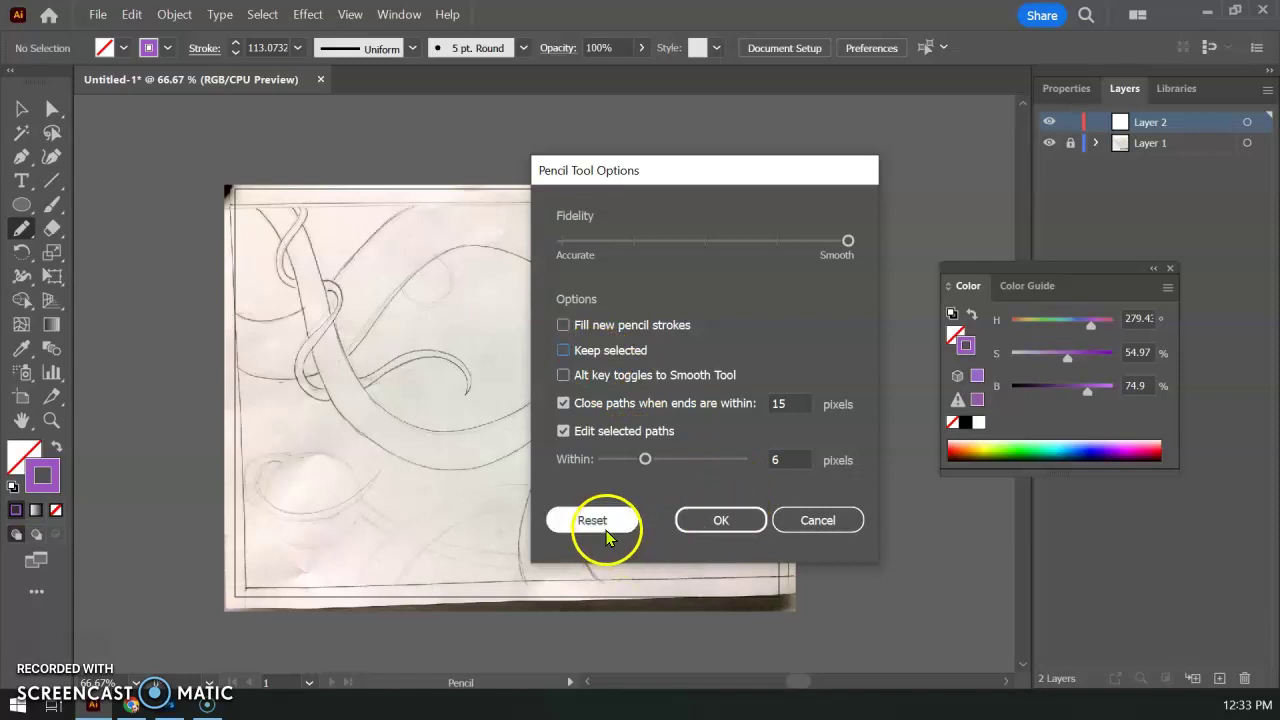
{"action": "left_click", "coordinate": [564, 376]}
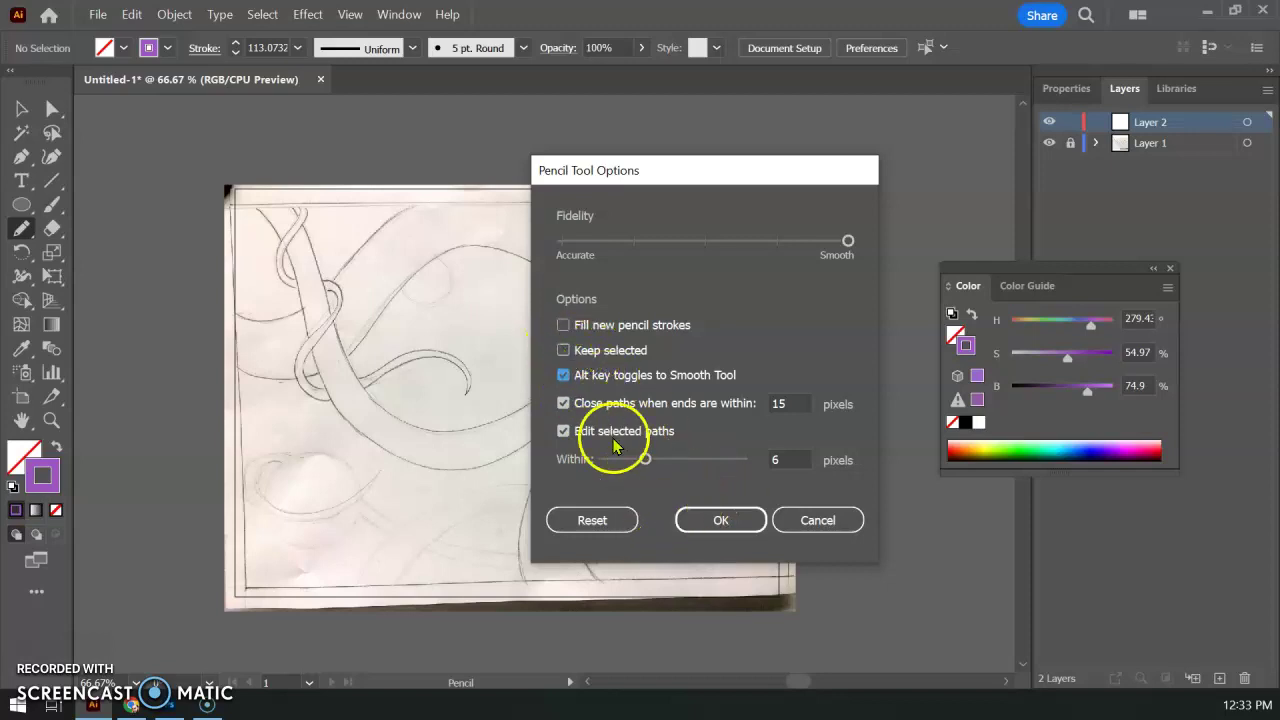
{"action": "left_click", "coordinate": [721, 521]}
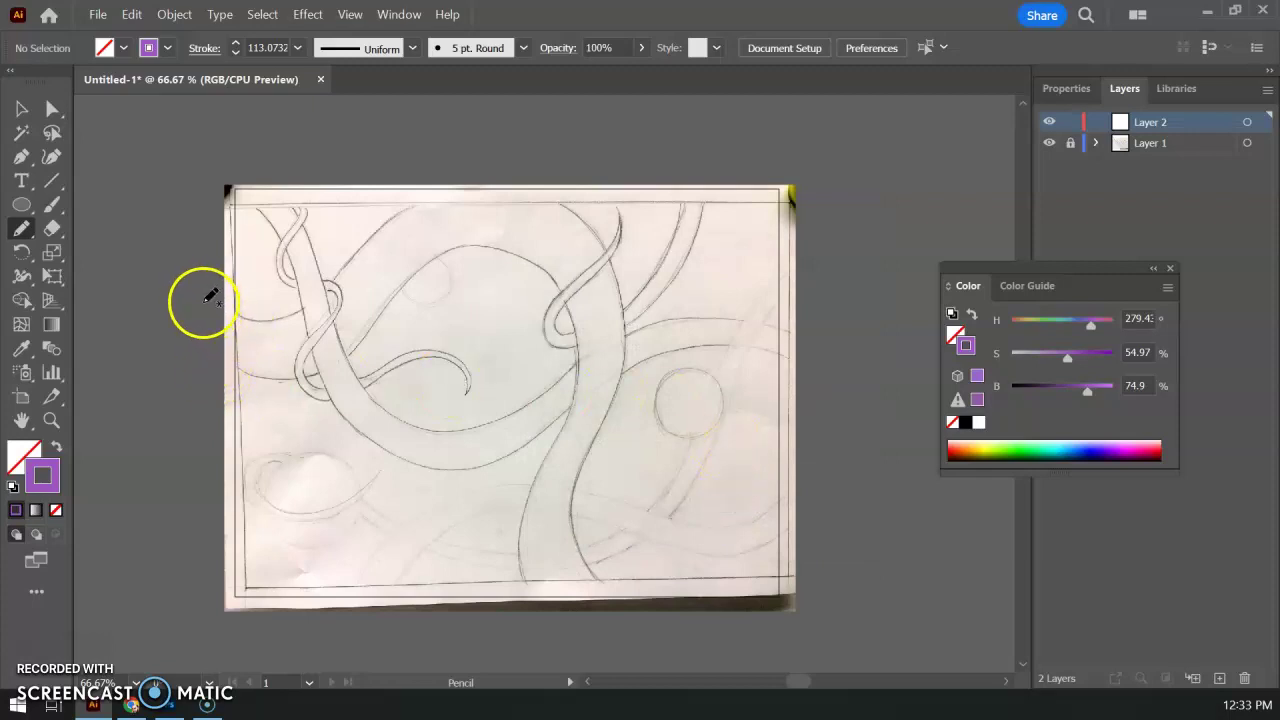
- Trace a long vine over the sketch with the Pencil and select the new path
{"action": "left_click", "coordinate": [120, 192]}
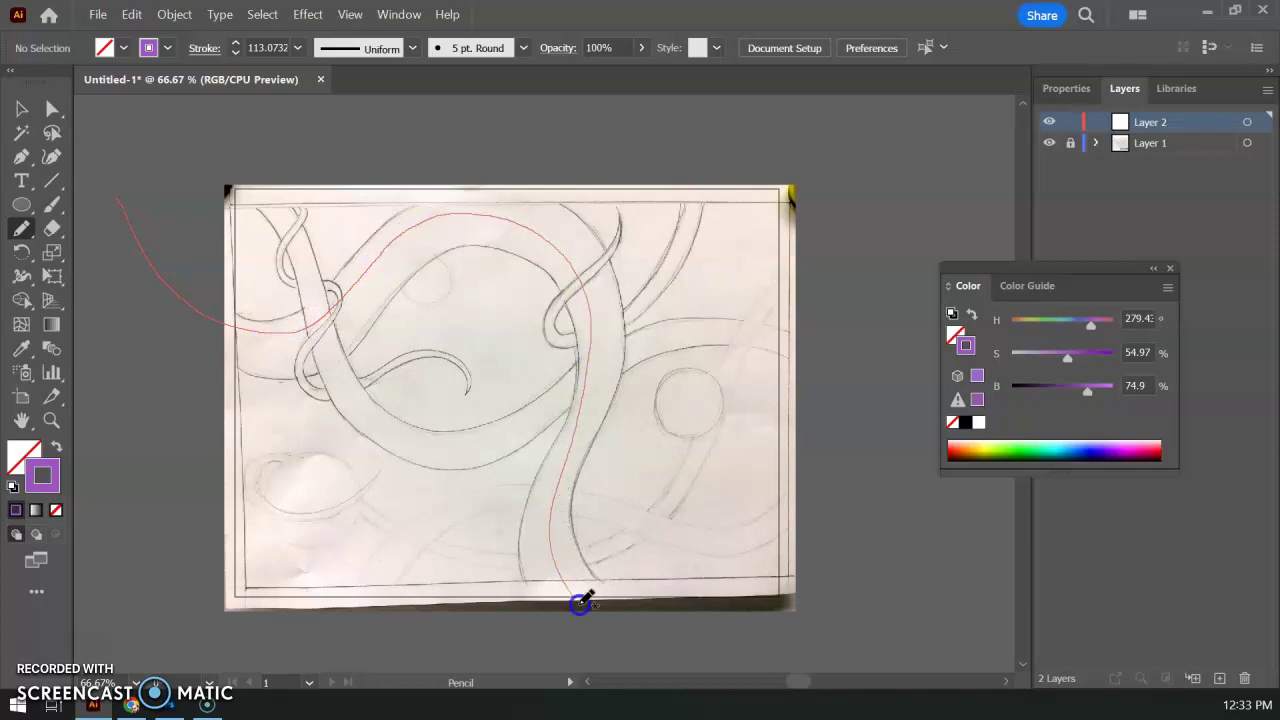
{"action": "left_click_drag", "start_coordinate": [688, 652], "coordinate": [728, 652]}
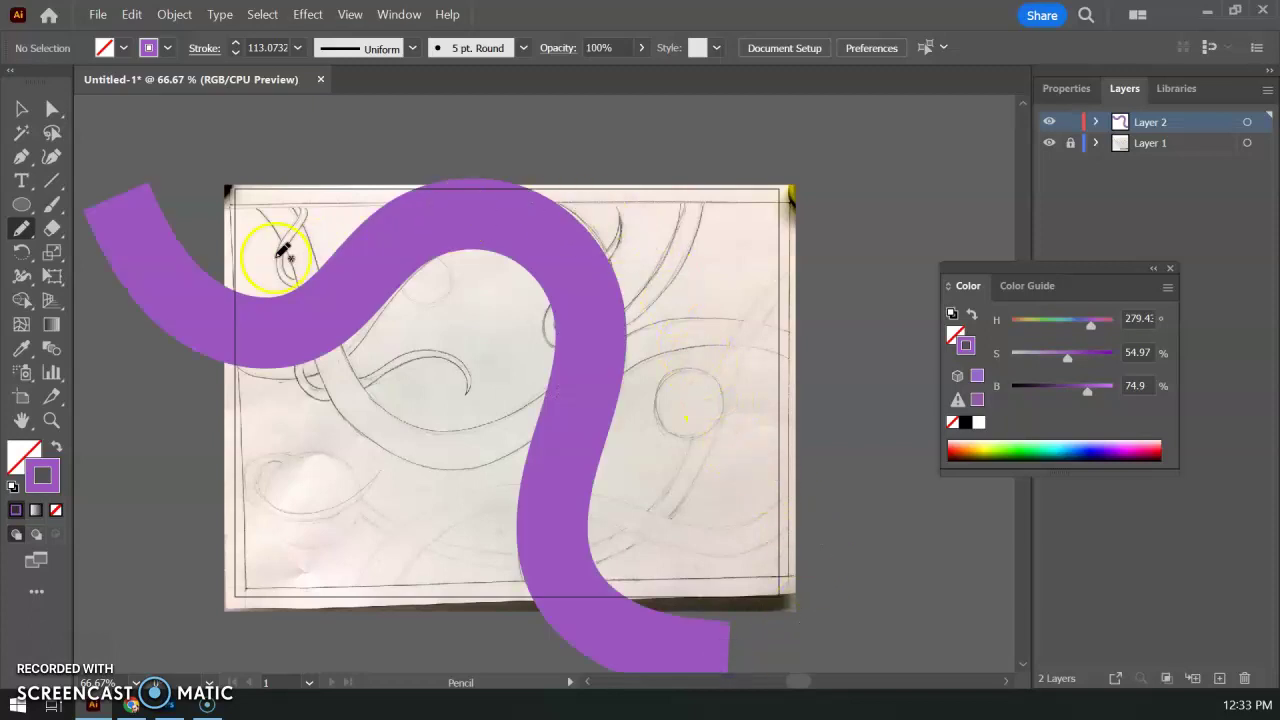
{"action": "left_click", "coordinate": [23, 108]}
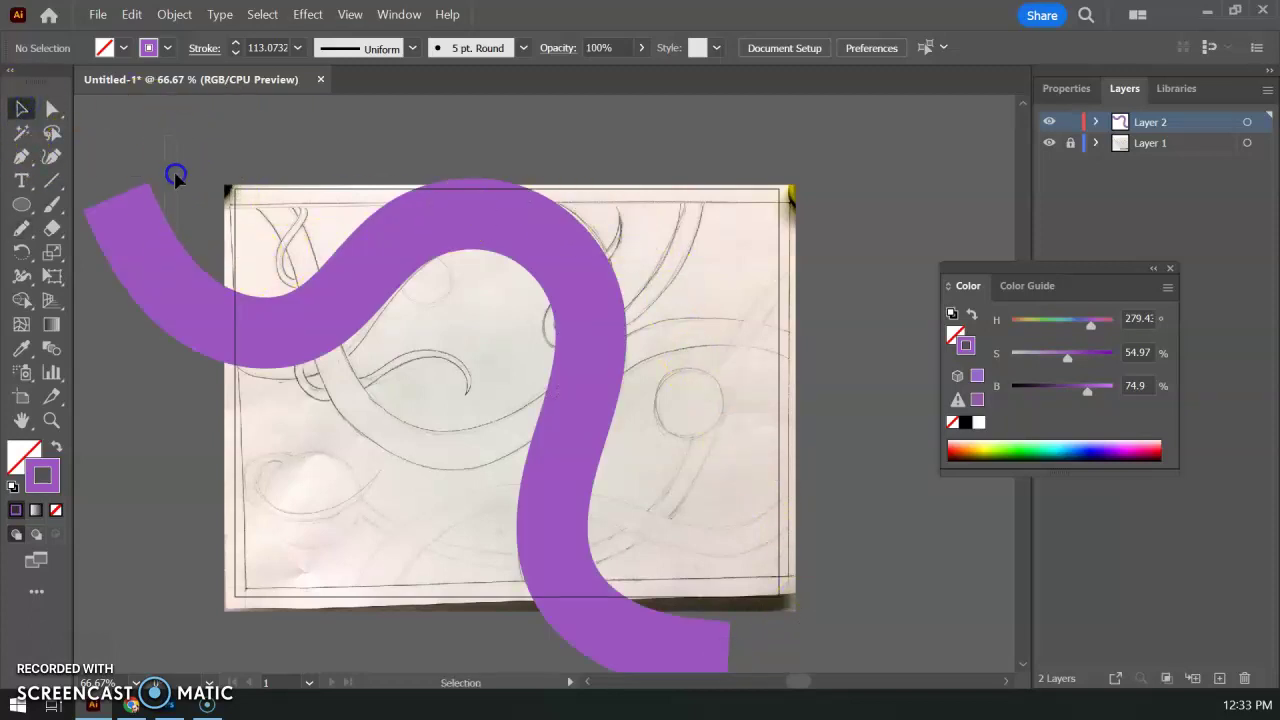
{"action": "left_click", "coordinate": [163, 250]}
- Give the vine a 2 pt stroke weight and leave the path selected
{"action": "left_click", "coordinate": [298, 47]}
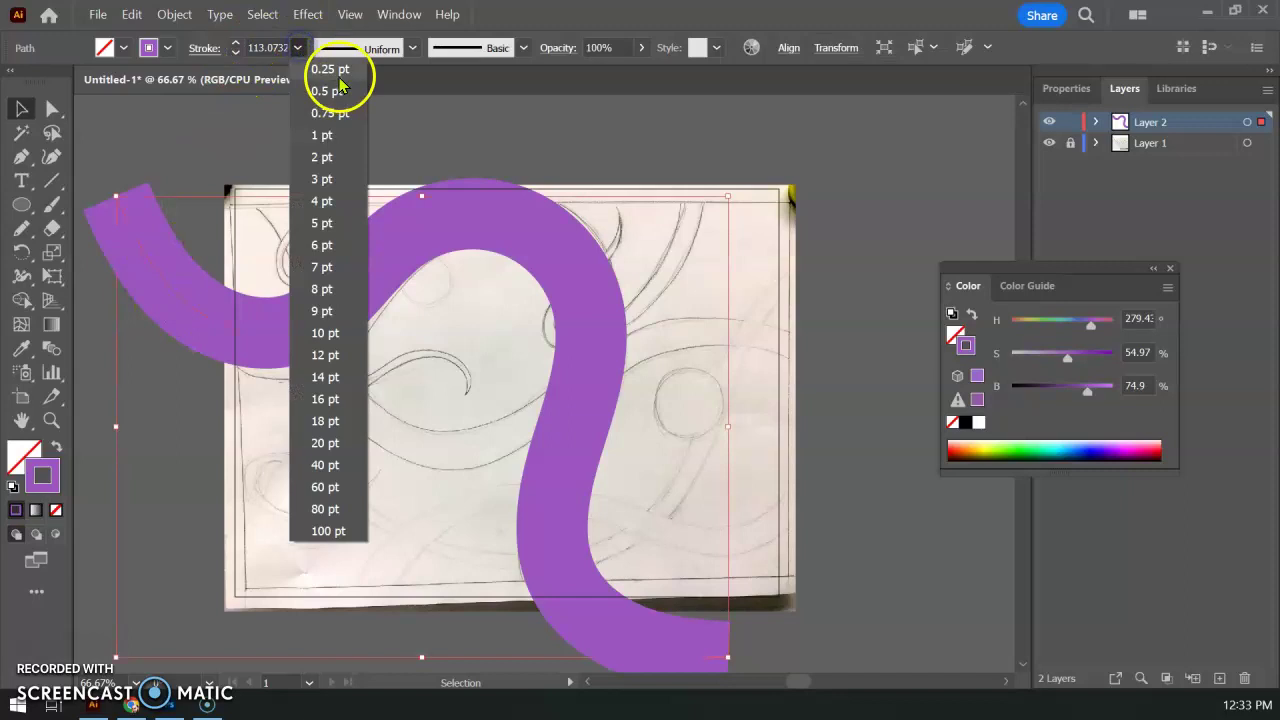
{"action": "left_click", "coordinate": [326, 157]}
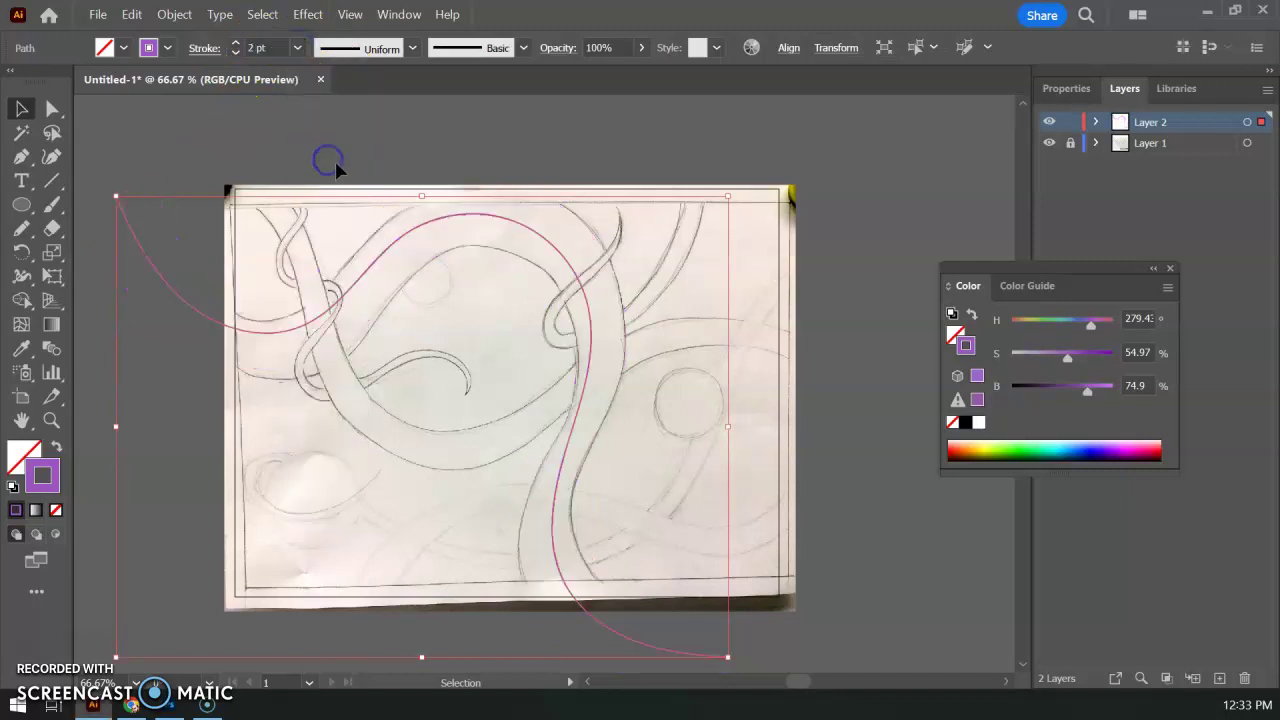
{"action": "left_click", "coordinate": [180, 149]}
{"action": "left_click", "coordinate": [134, 234]}
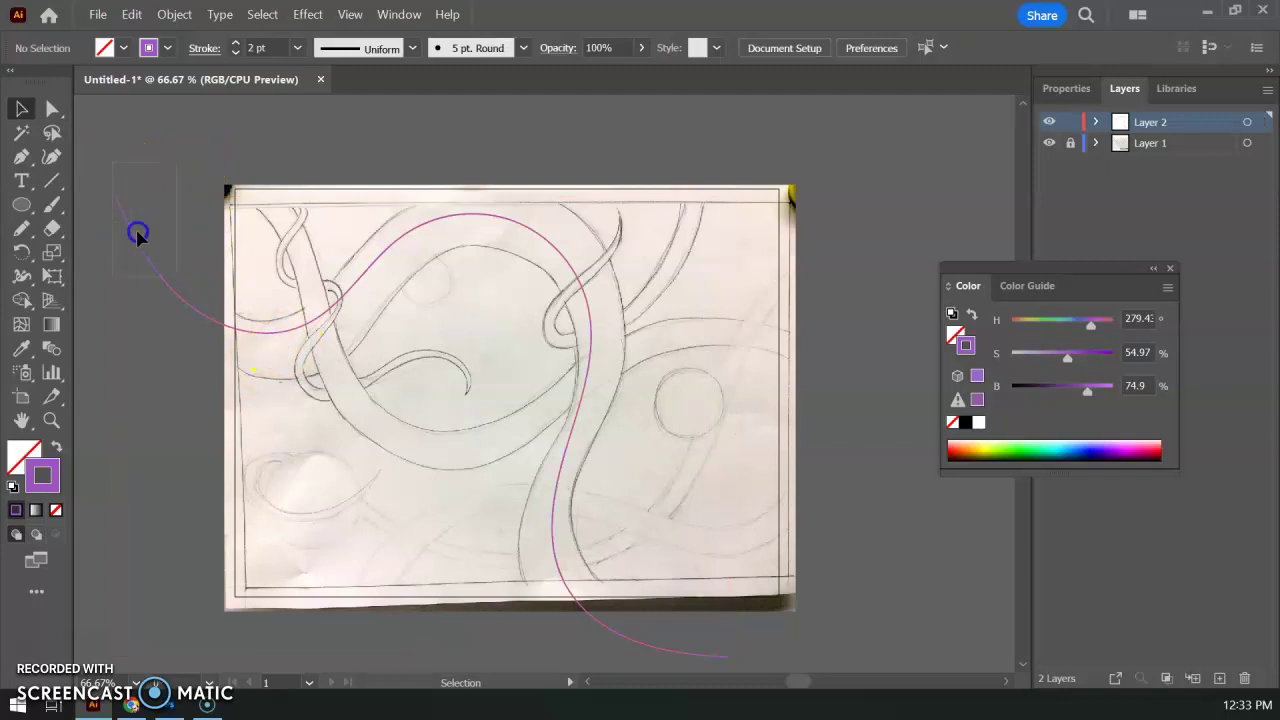
{"action": "left_click", "coordinate": [412, 281]}
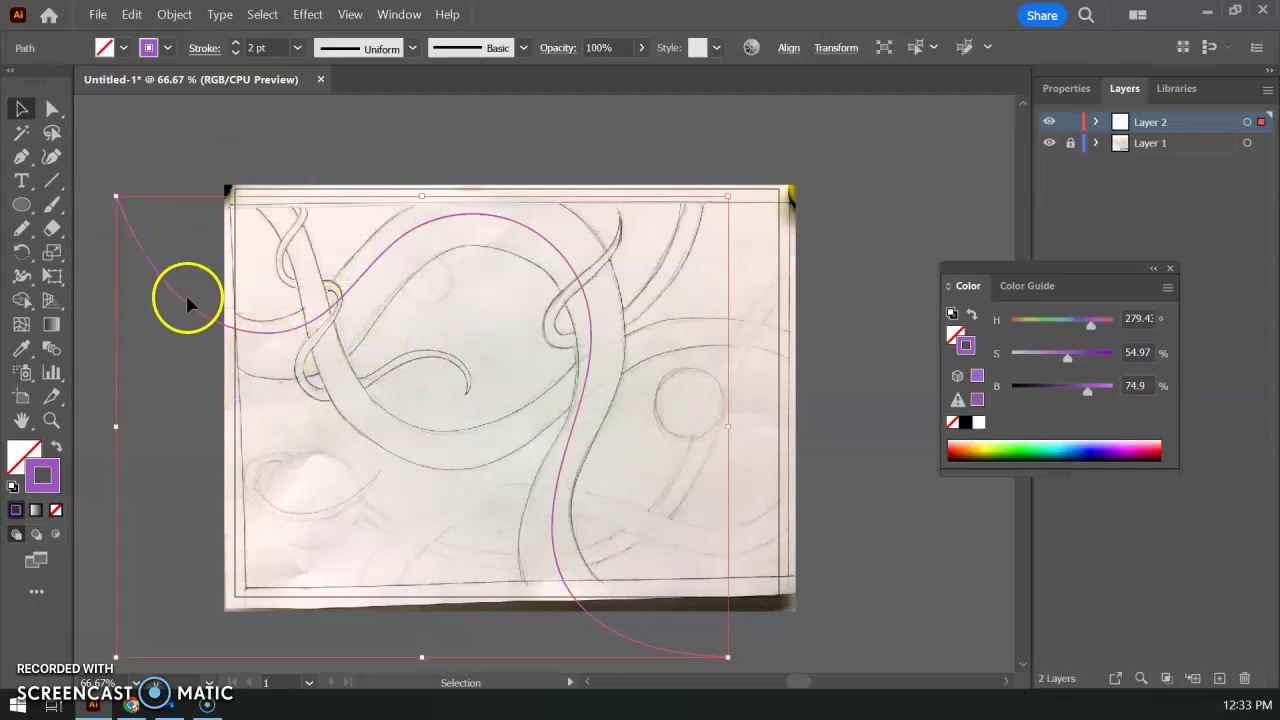
- Drag the vine's left-curve, lower and top anchors with Direct Selection to hug the sketched tendril
{"action": "left_click", "coordinate": [52, 109]}
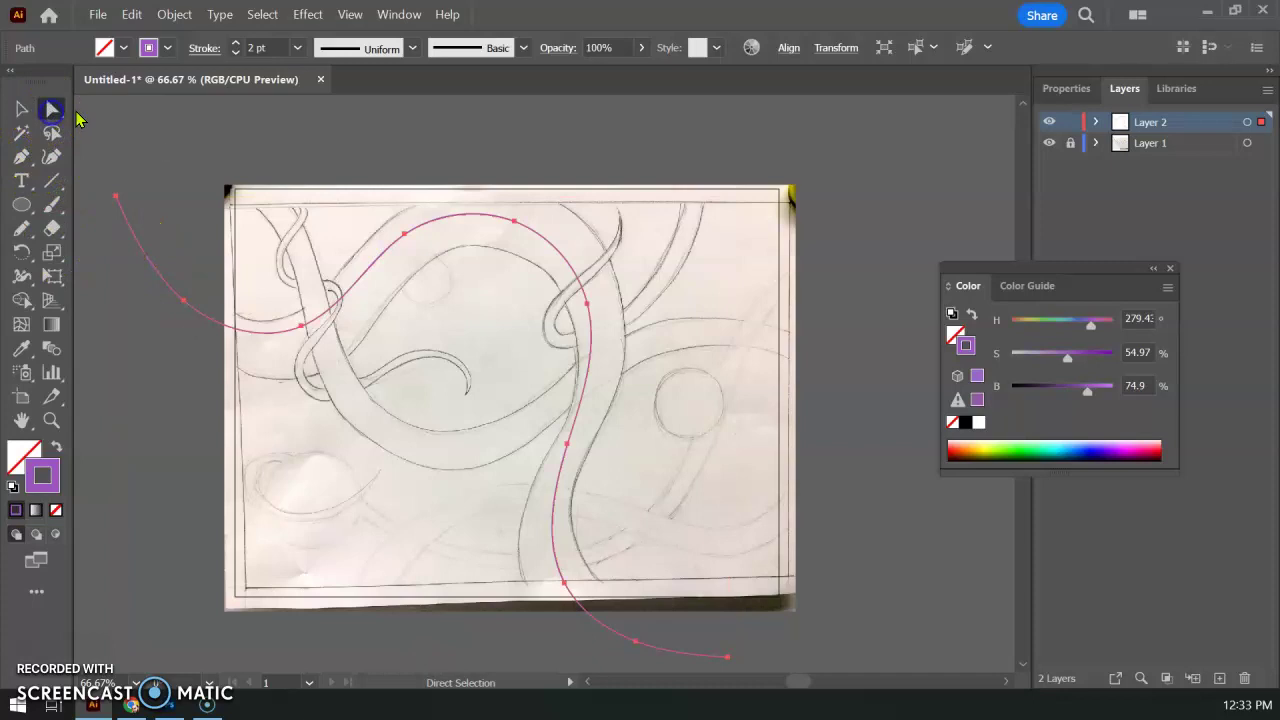
{"action": "left_click", "coordinate": [302, 328]}
{"action": "left_click_drag", "start_coordinate": [305, 333], "coordinate": [290, 349]}
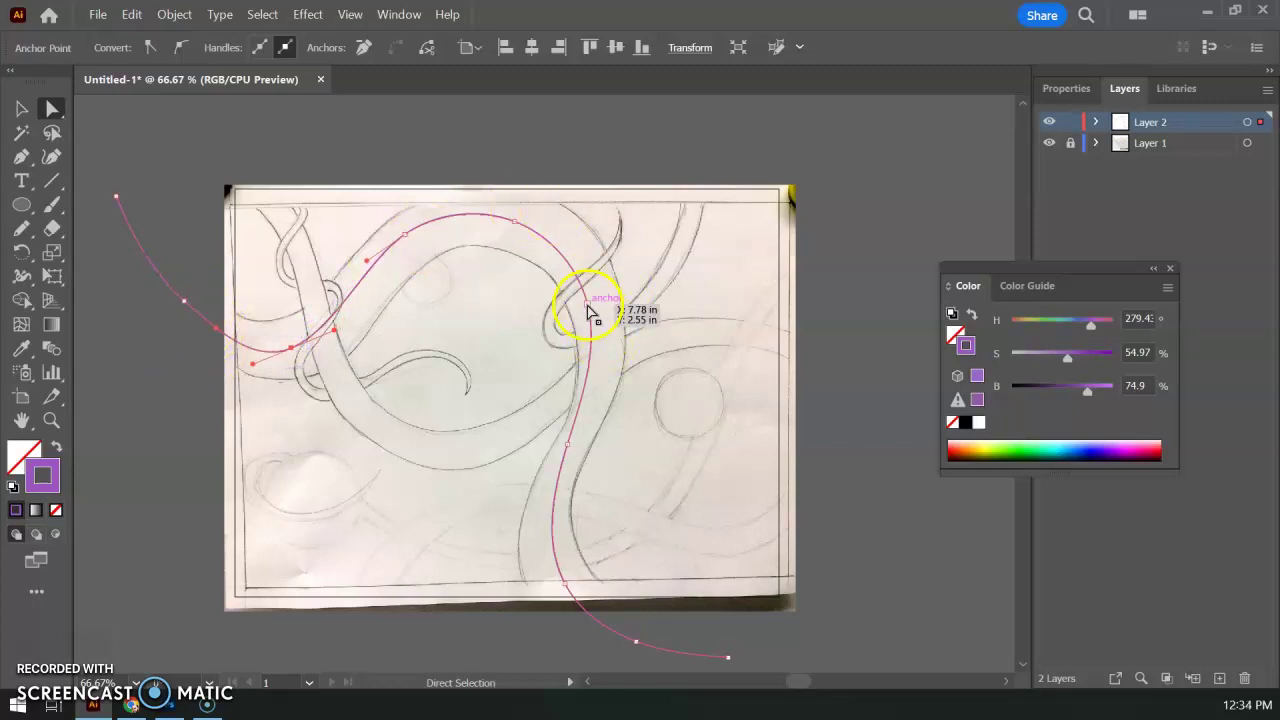
{"action": "left_click_drag", "start_coordinate": [590, 311], "coordinate": [595, 309]}
{"action": "left_click", "coordinate": [607, 398]}
{"action": "left_click_drag", "start_coordinate": [574, 441], "coordinate": [574, 453]}
{"action": "left_click", "coordinate": [572, 503]}
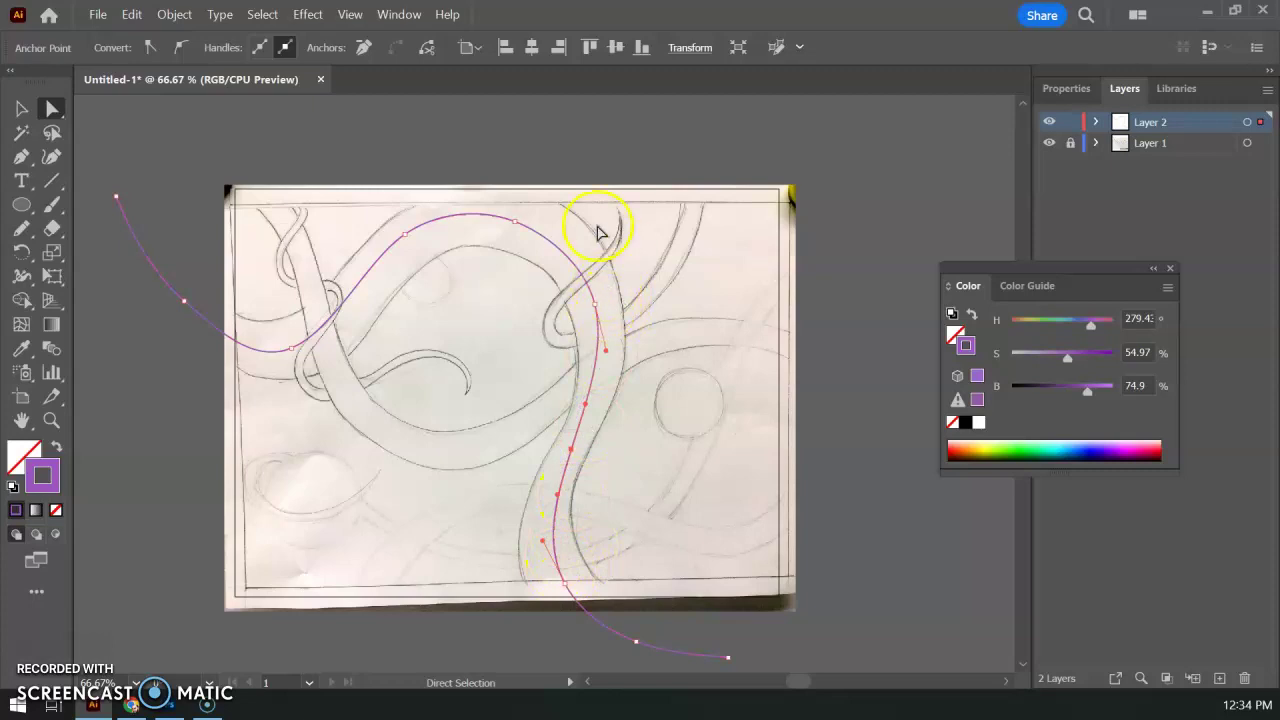
{"action": "left_click_drag", "start_coordinate": [517, 229], "coordinate": [518, 218]}
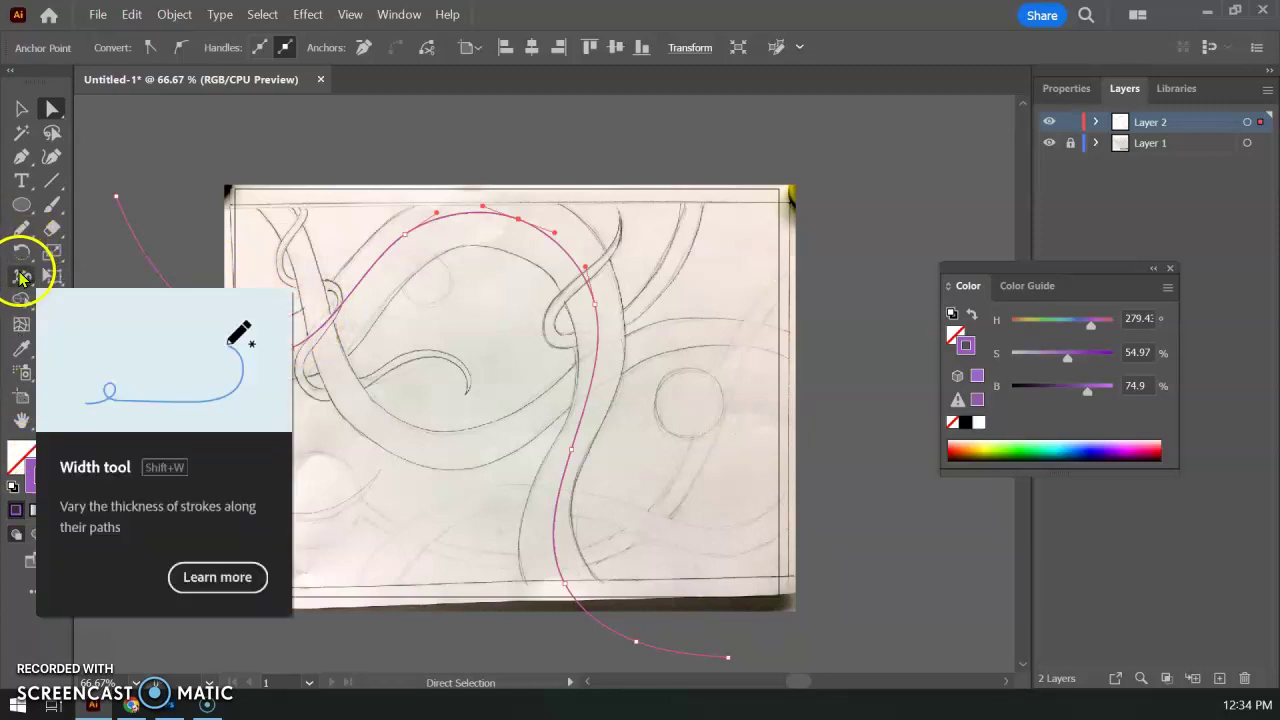
- Switch to the Width tool with the vine path selected, discarding a trial bulge on the top arc
{"action": "left_click", "coordinate": [21, 108]}
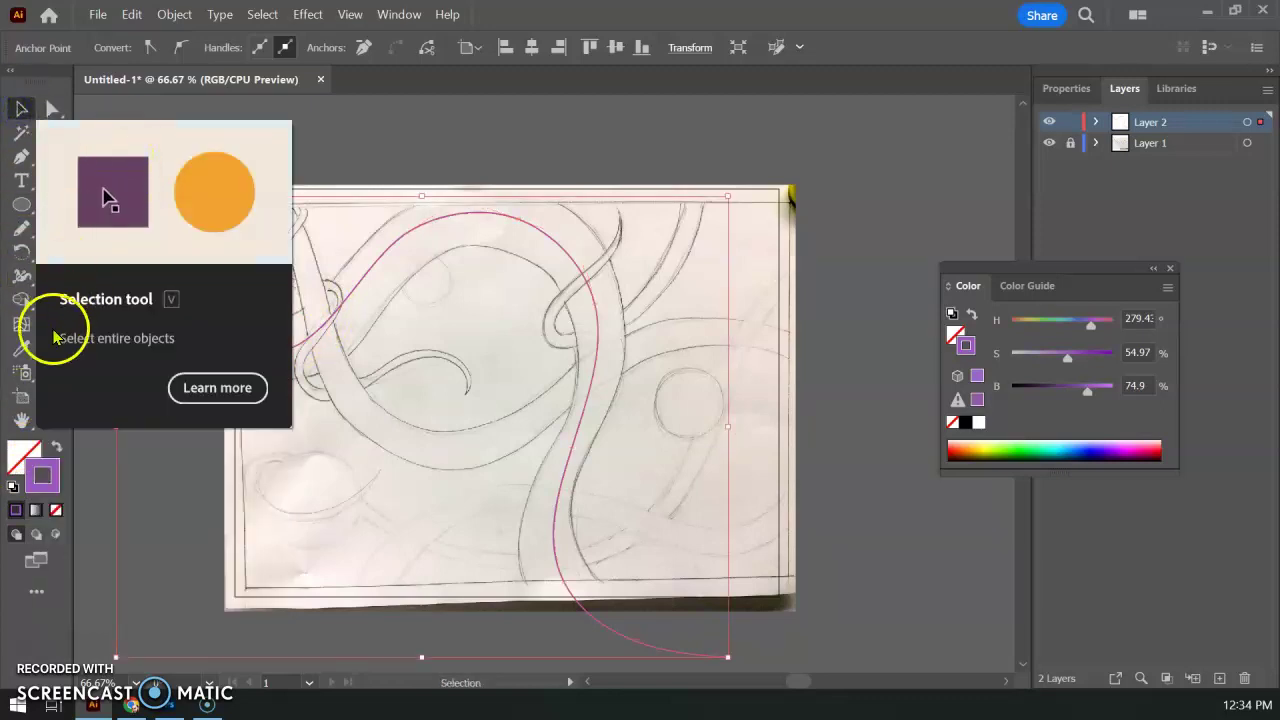
{"action": "left_click", "coordinate": [23, 278]}
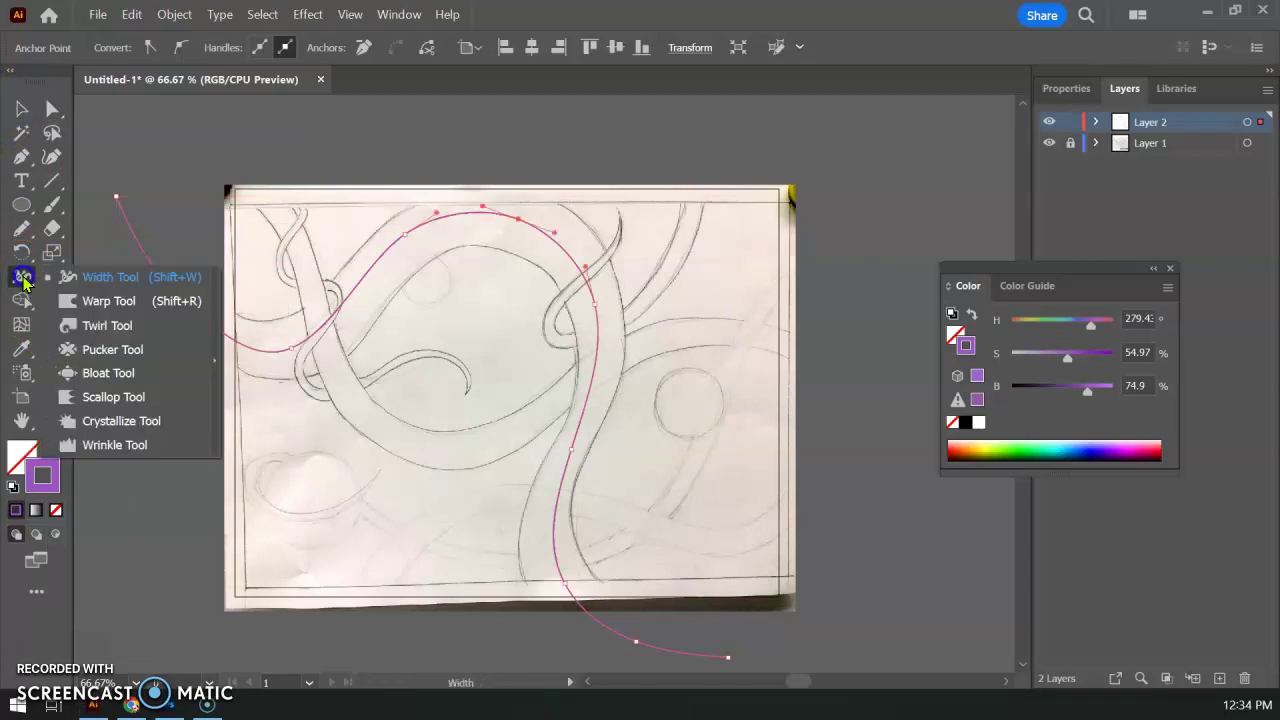
{"action": "left_click_drag", "start_coordinate": [24, 283], "coordinate": [76, 274]}
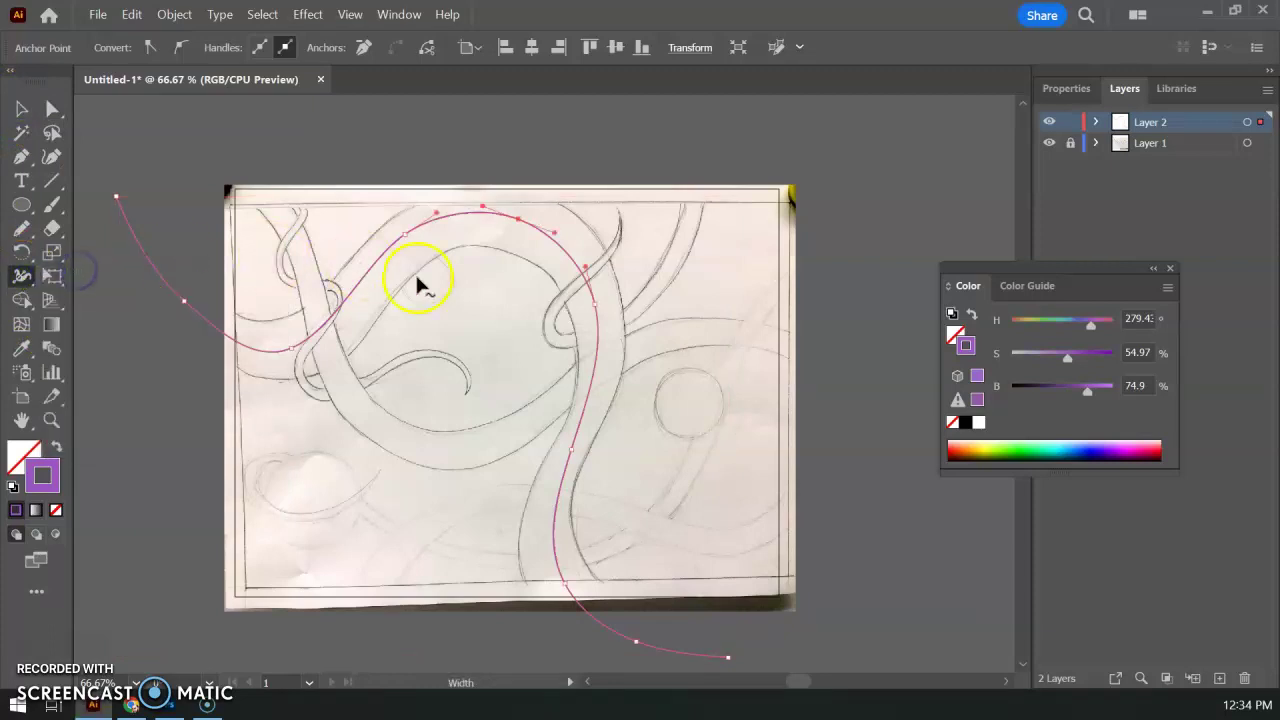
{"action": "left_click_drag", "start_coordinate": [476, 214], "coordinate": [477, 237]}
{"action": "key", "text": "ctrl+z"}
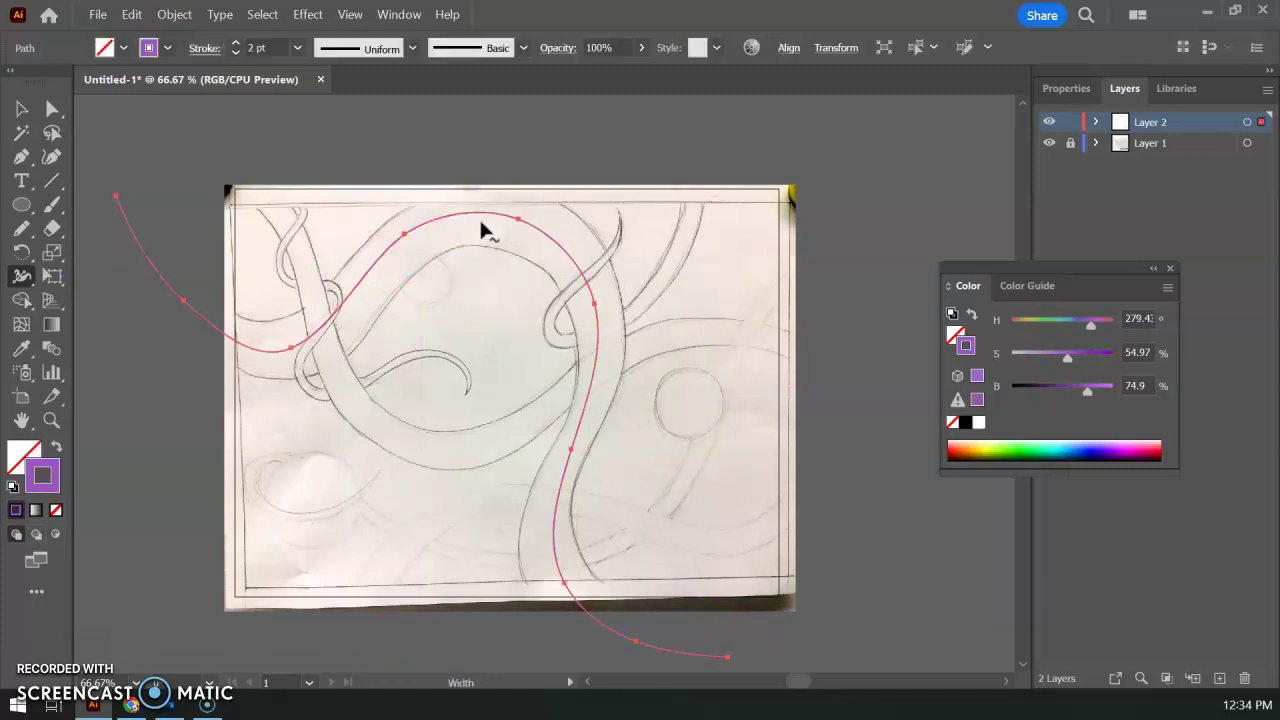
{"action": "left_click", "coordinate": [22, 108]}
{"action": "left_click", "coordinate": [166, 124]}
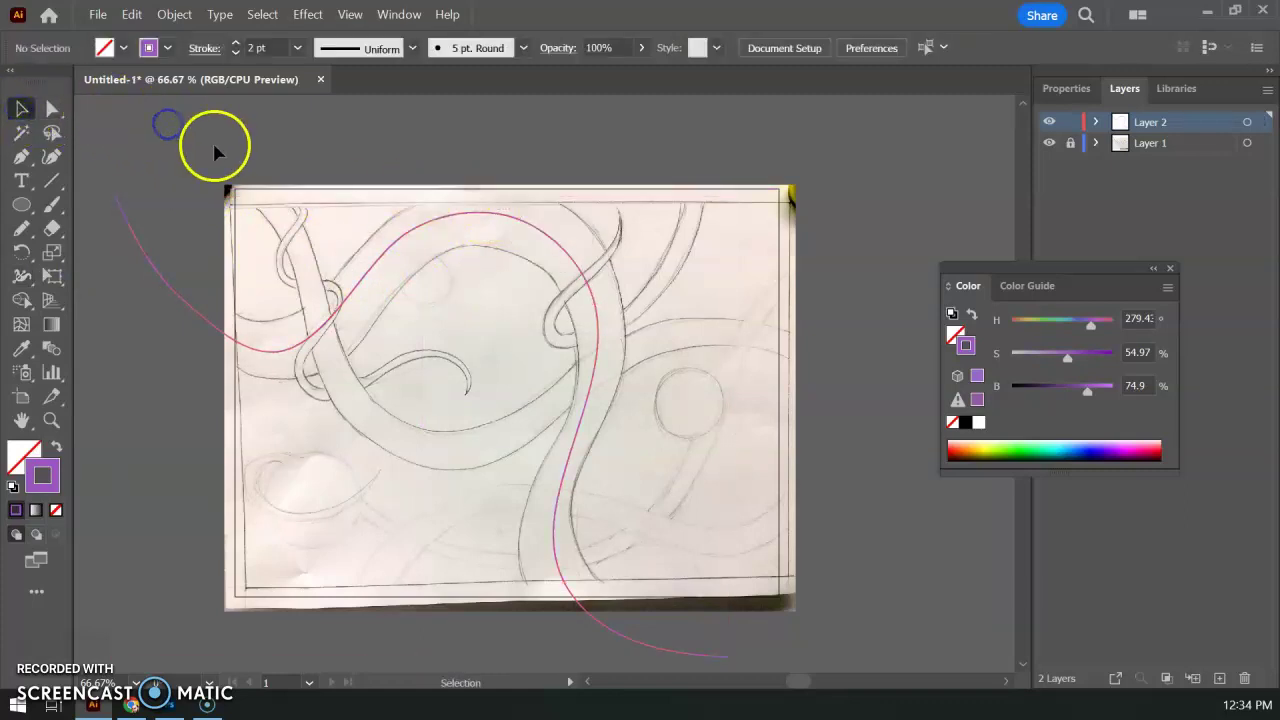
{"action": "left_click", "coordinate": [148, 262]}
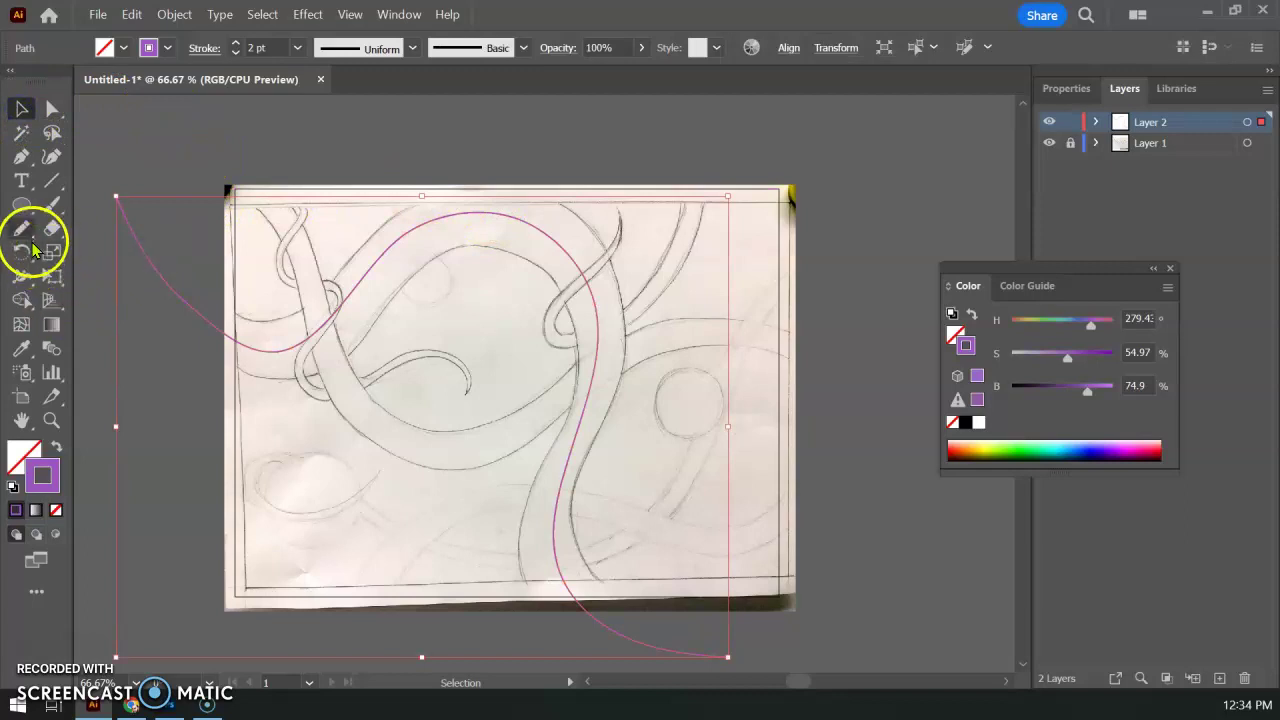
{"action": "left_click", "coordinate": [23, 280]}
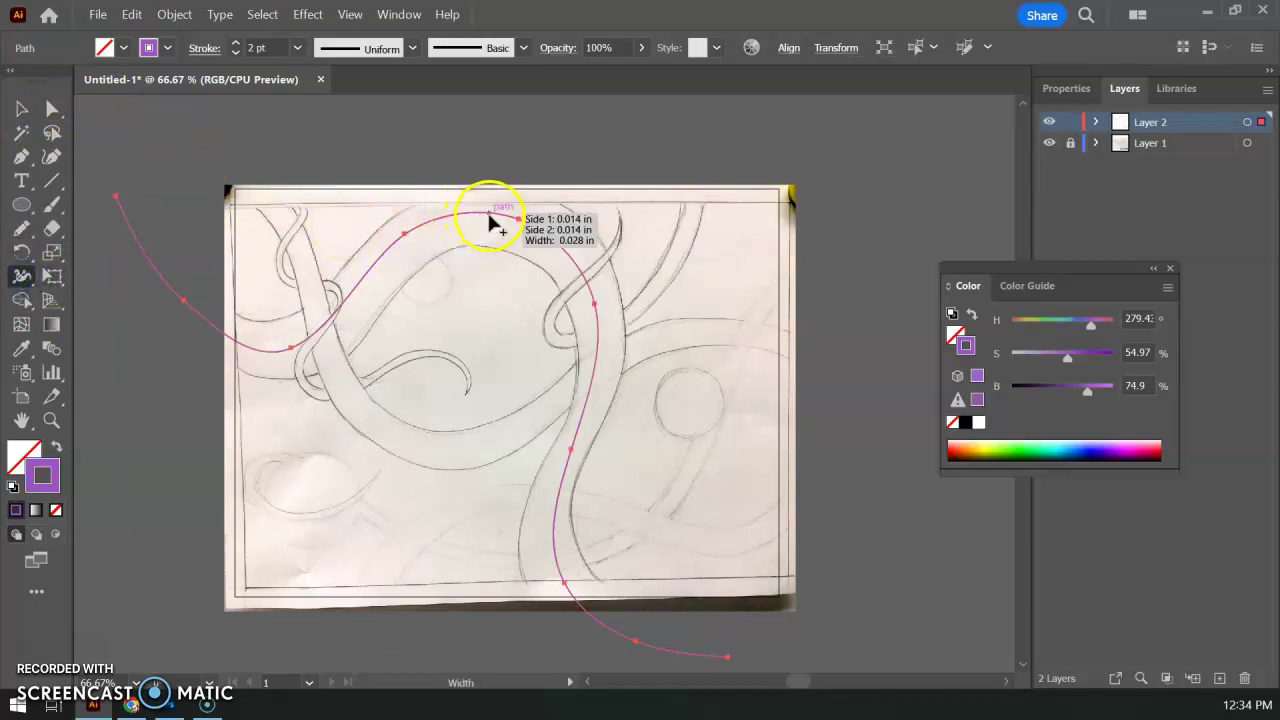
- Widen the vine's top to 0.737 in and its left tail; narrow the right descent, lower part and upper curve
{"action": "left_click_drag", "start_coordinate": [490, 225], "coordinate": [483, 246]}
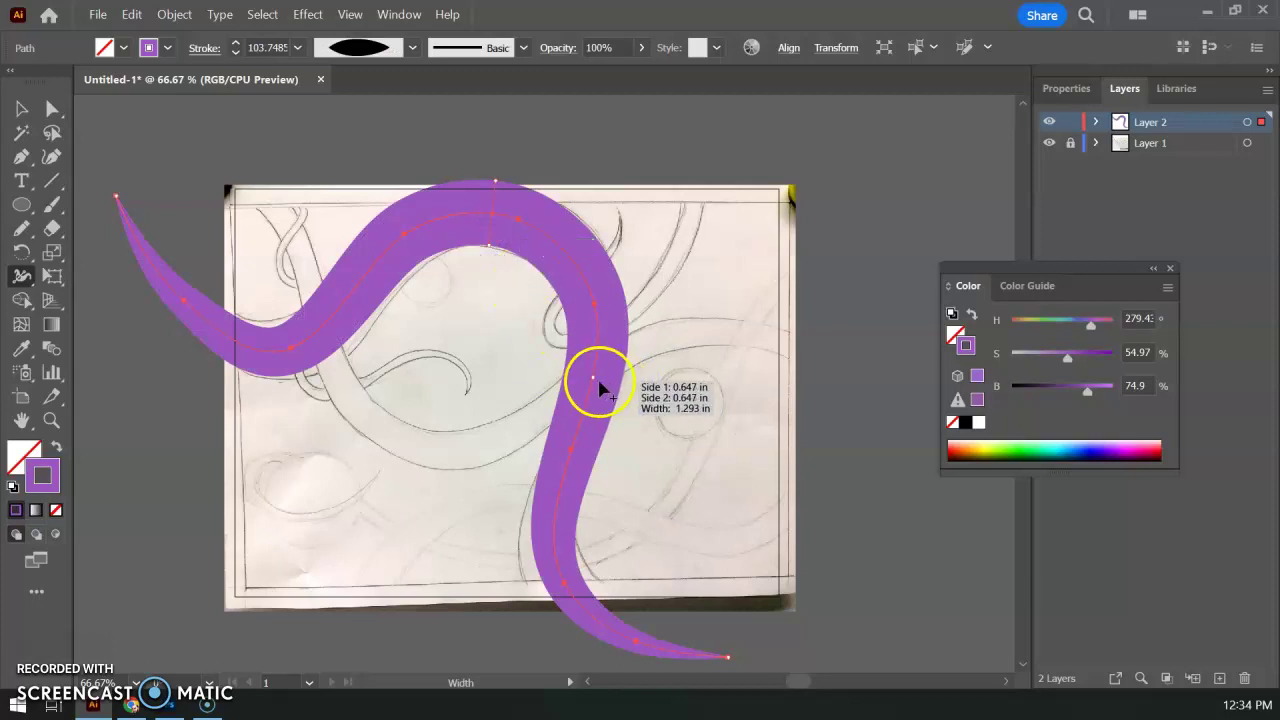
{"action": "left_click_drag", "start_coordinate": [599, 381], "coordinate": [609, 383]}
{"action": "mouse_move", "coordinate": [572, 488]}
{"action": "left_mouse_down"}
{"action": "mouse_move", "coordinate": [553, 538]}
{"action": "mouse_move", "coordinate": [577, 586]}
{"action": "mouse_move", "coordinate": [603, 567]}
{"action": "left_mouse_up"}
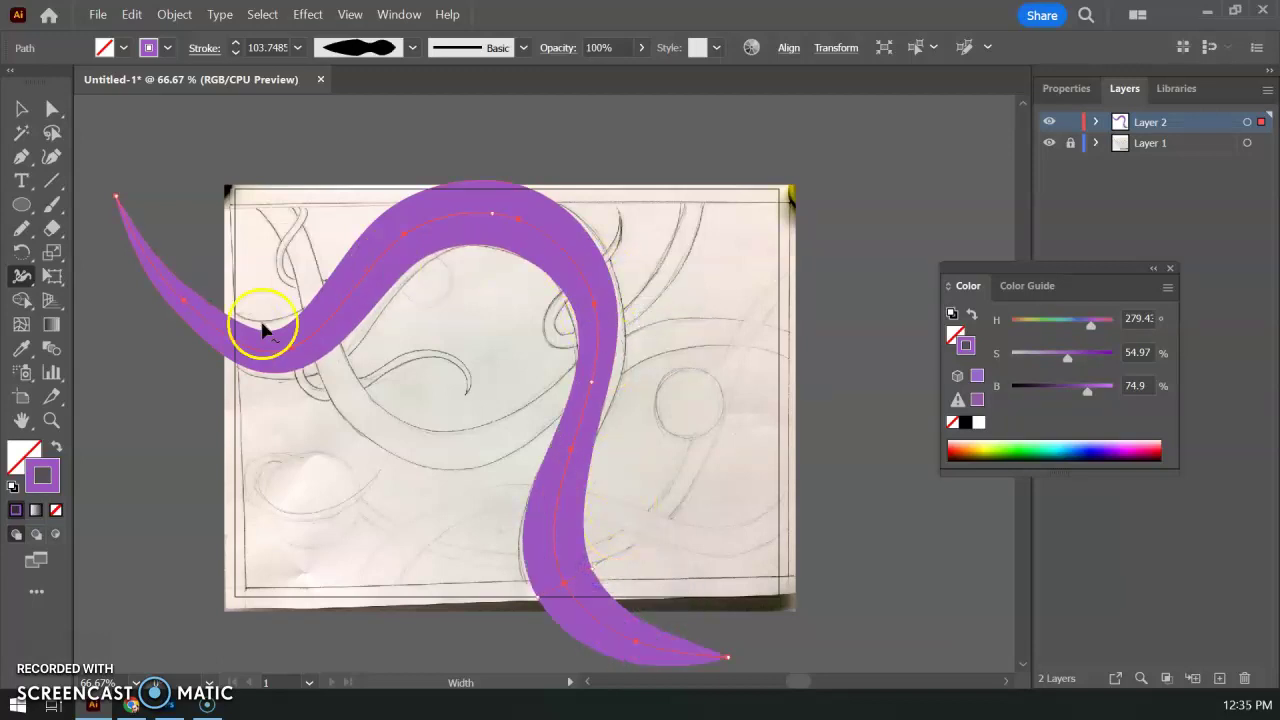
{"action": "left_click_drag", "start_coordinate": [297, 358], "coordinate": [301, 372]}
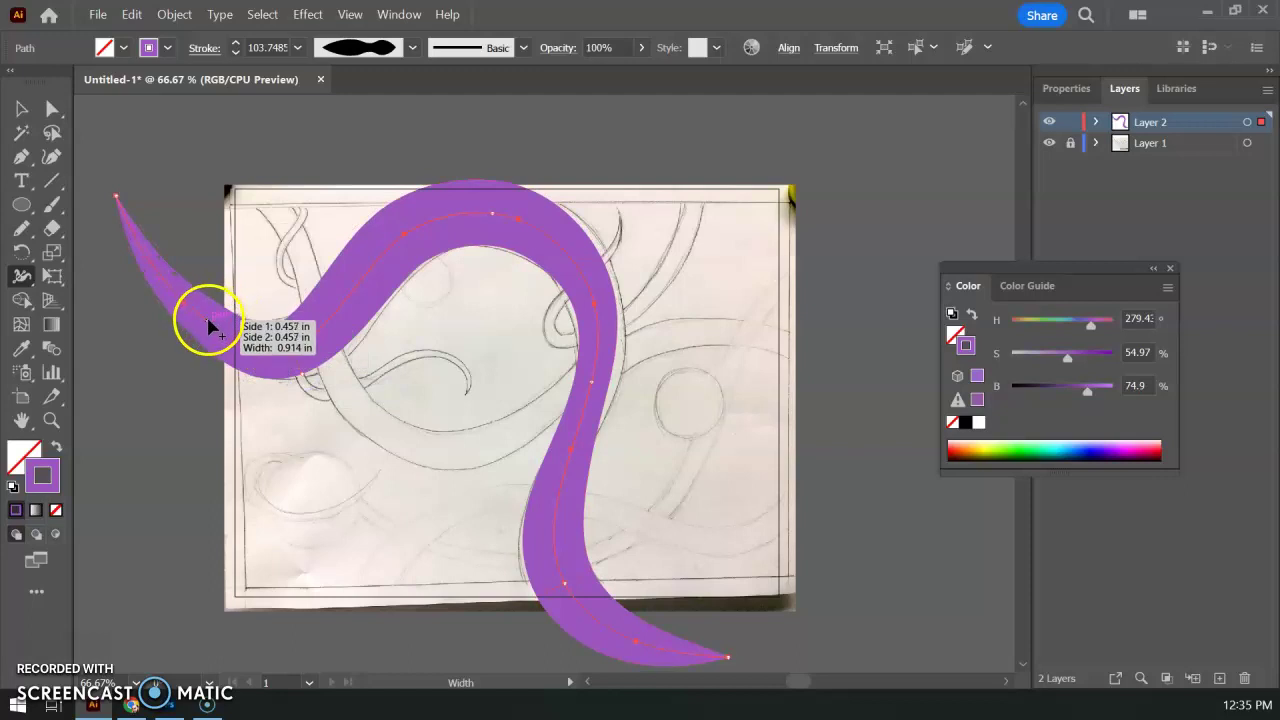
{"action": "left_click_drag", "start_coordinate": [208, 325], "coordinate": [217, 299]}
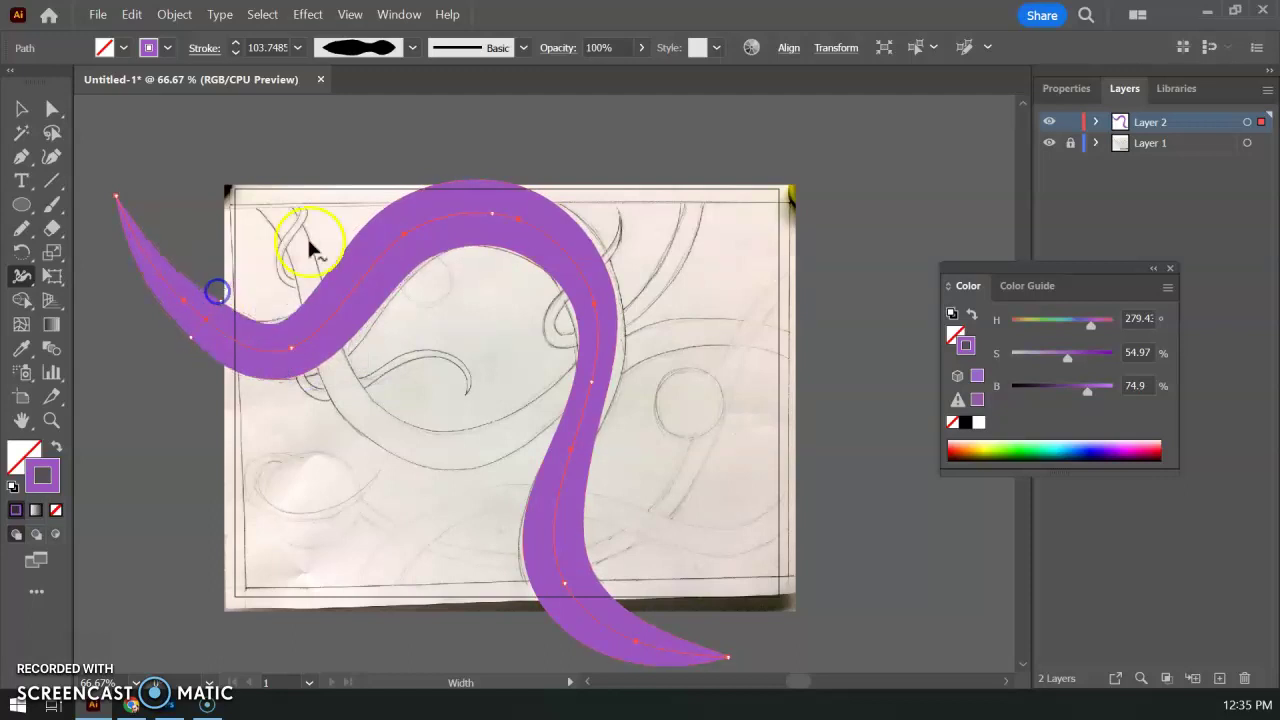
{"action": "left_click_drag", "start_coordinate": [373, 289], "coordinate": [383, 291]}
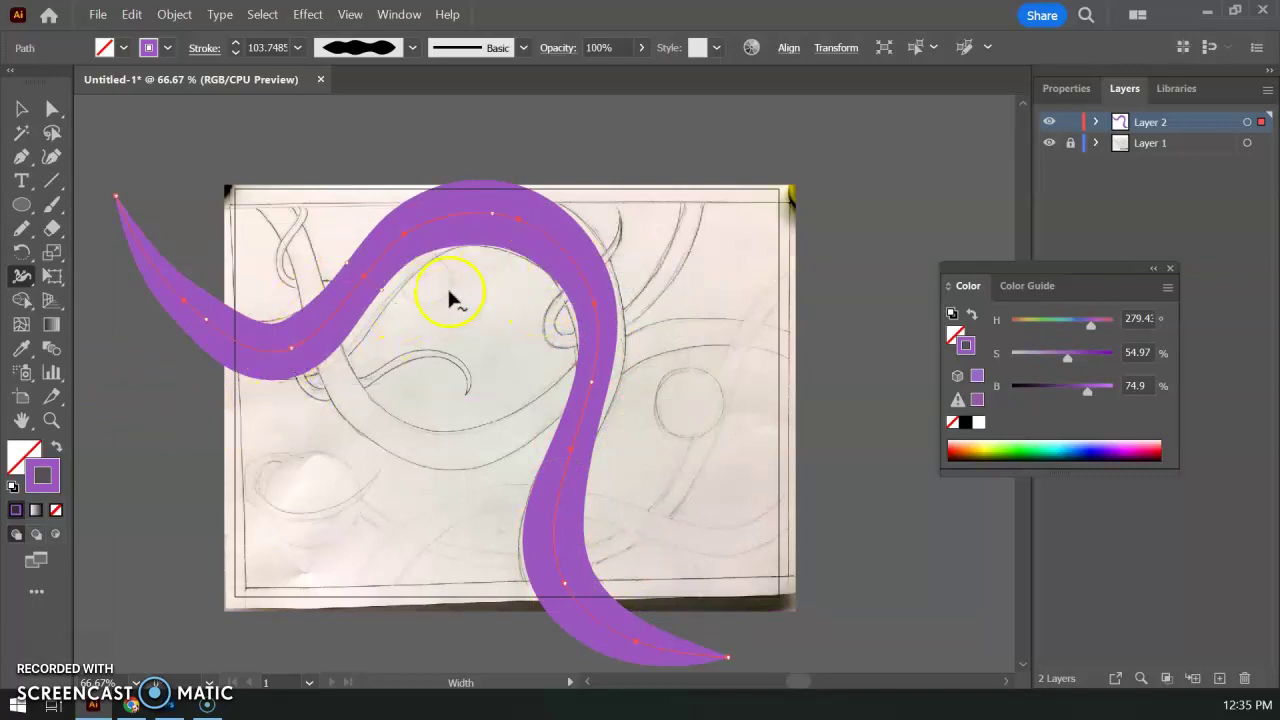
- Move the purple vine's left anchor and an upper-curve point with Direct Selection, then deselect
{"action": "left_click", "coordinate": [53, 110]}
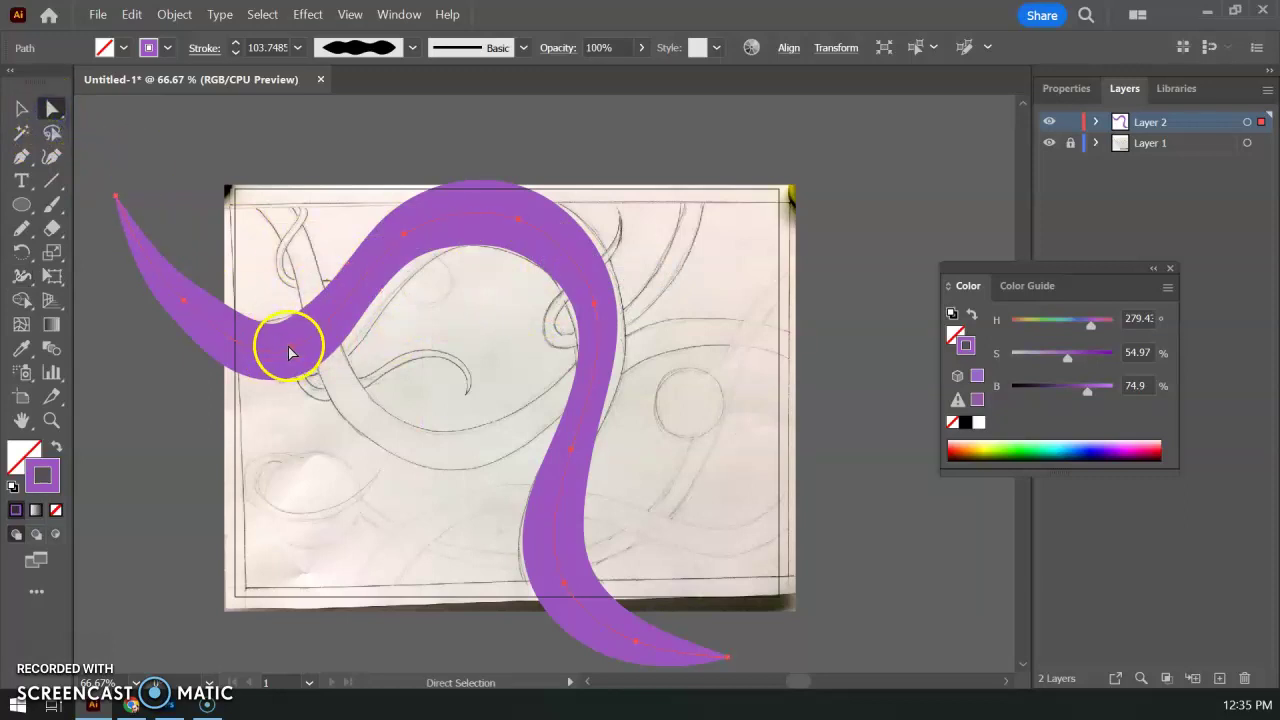
{"action": "mouse_move", "coordinate": [295, 352]}
{"action": "left_mouse_down"}
{"action": "mouse_move", "coordinate": [240, 354]}
{"action": "mouse_move", "coordinate": [157, 294]}
{"action": "mouse_move", "coordinate": [259, 370]}
{"action": "mouse_move", "coordinate": [244, 367]}
{"action": "mouse_move", "coordinate": [287, 340]}
{"action": "mouse_move", "coordinate": [303, 352]}
{"action": "left_mouse_up"}
{"action": "mouse_move", "coordinate": [406, 238]}
{"action": "left_mouse_down"}
{"action": "mouse_move", "coordinate": [386, 271]}
{"action": "mouse_move", "coordinate": [373, 267]}
{"action": "left_mouse_up"}
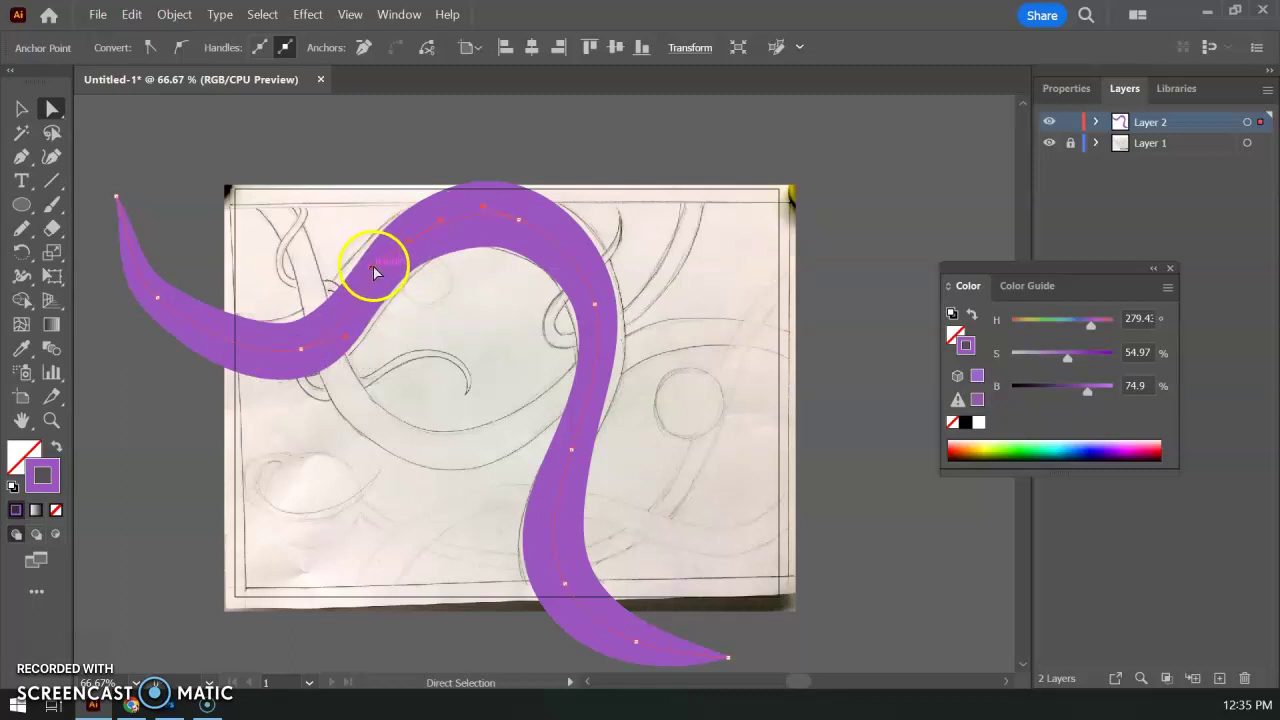
{"action": "left_click", "coordinate": [373, 267]}
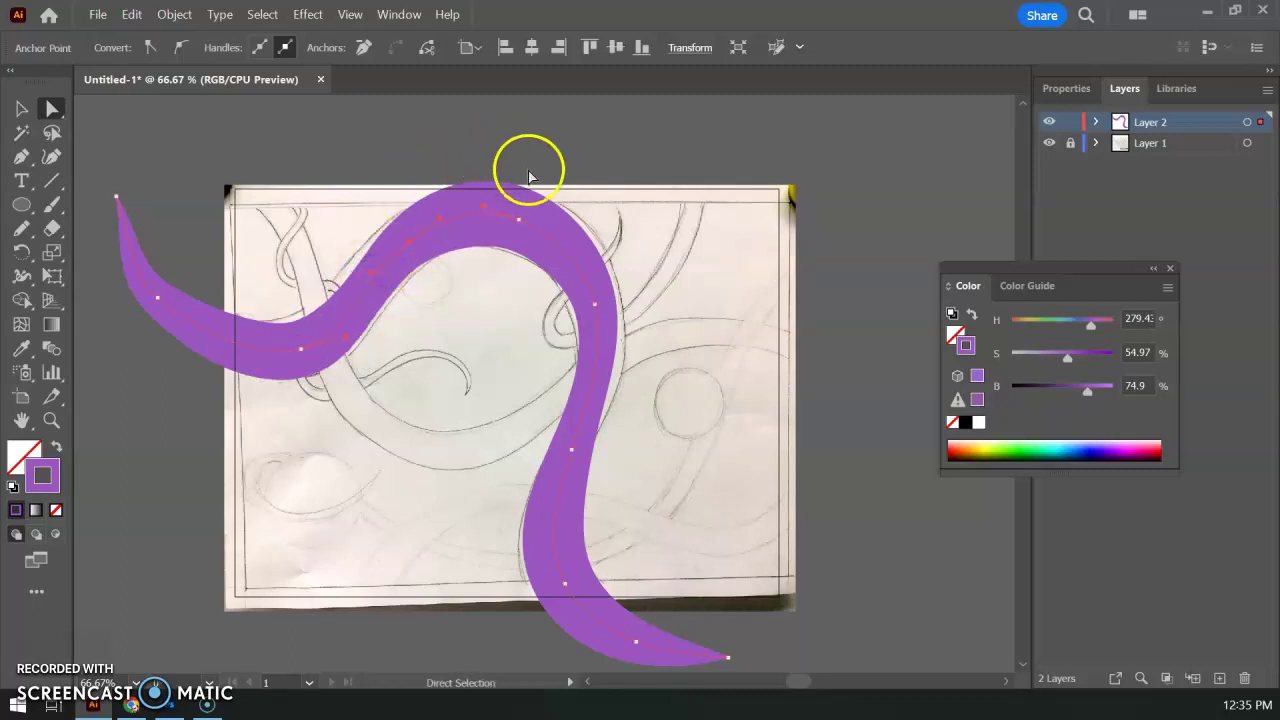
{"action": "left_click", "coordinate": [498, 147]}
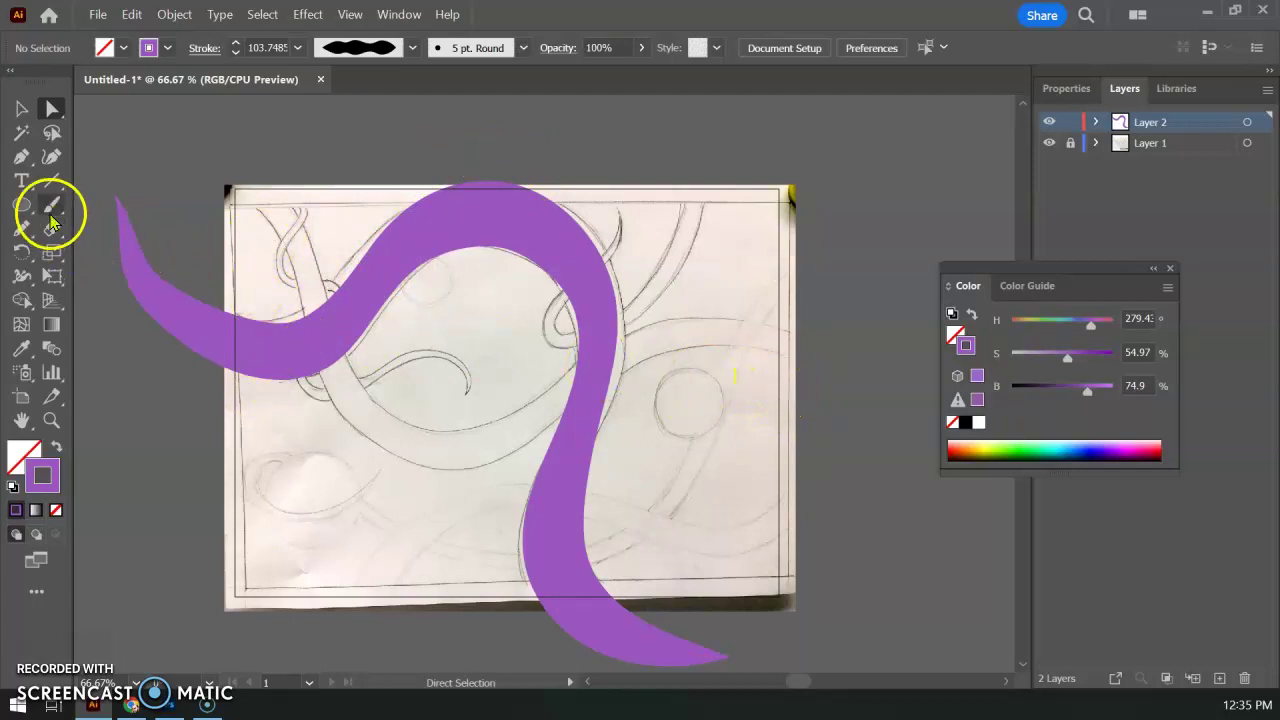
- Reopen the Pencil options and confirm Smooth fidelity
{"action": "left_click", "coordinate": [21, 231]}
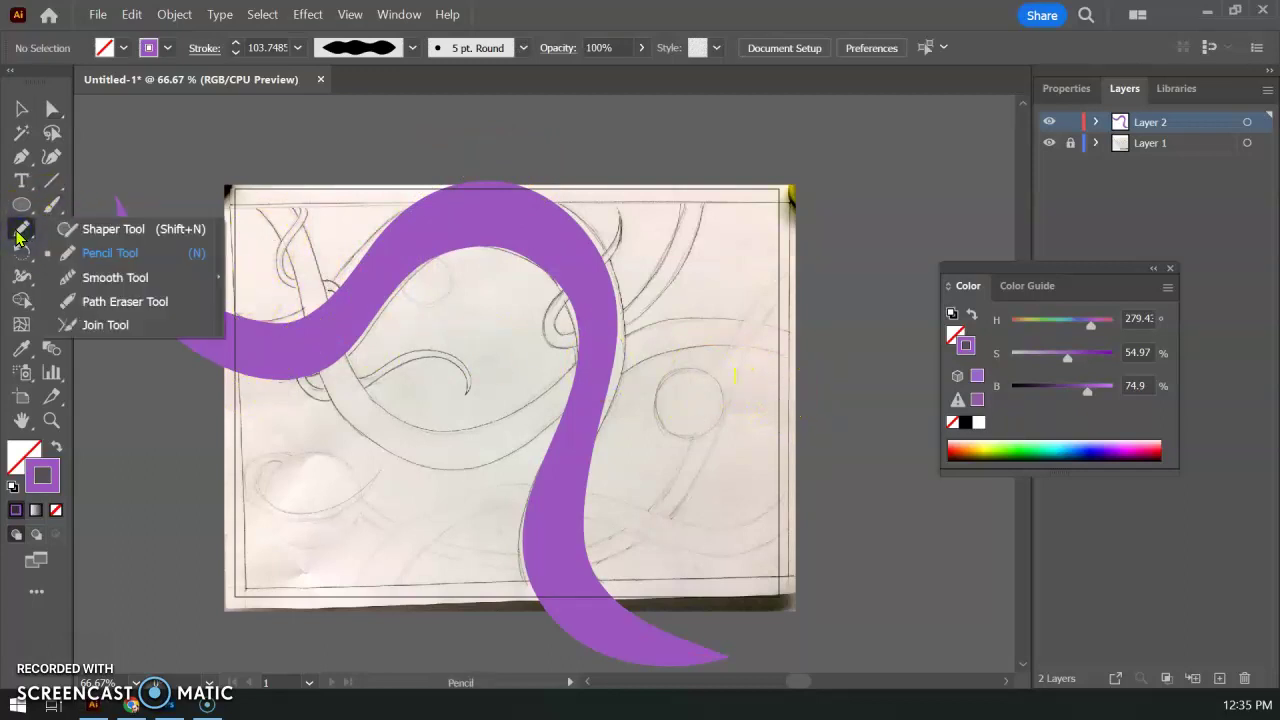
{"action": "double_click", "coordinate": [21, 231]}
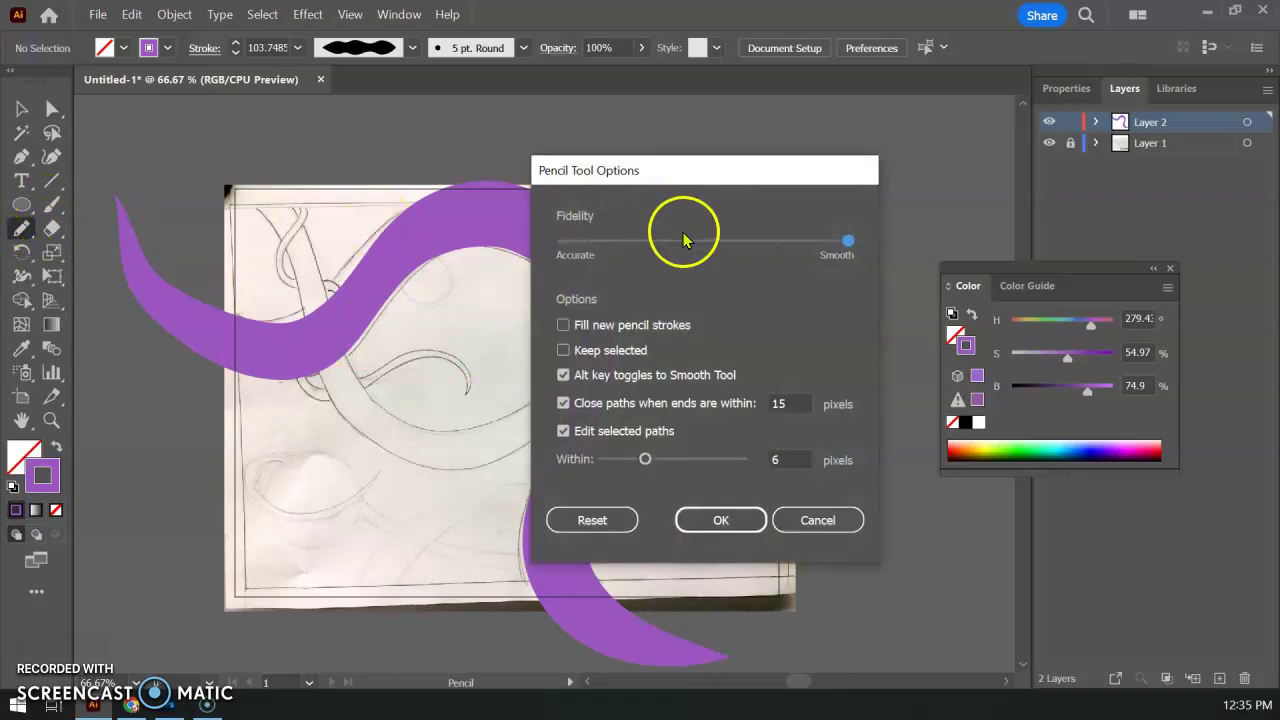
{"action": "left_click", "coordinate": [743, 521]}
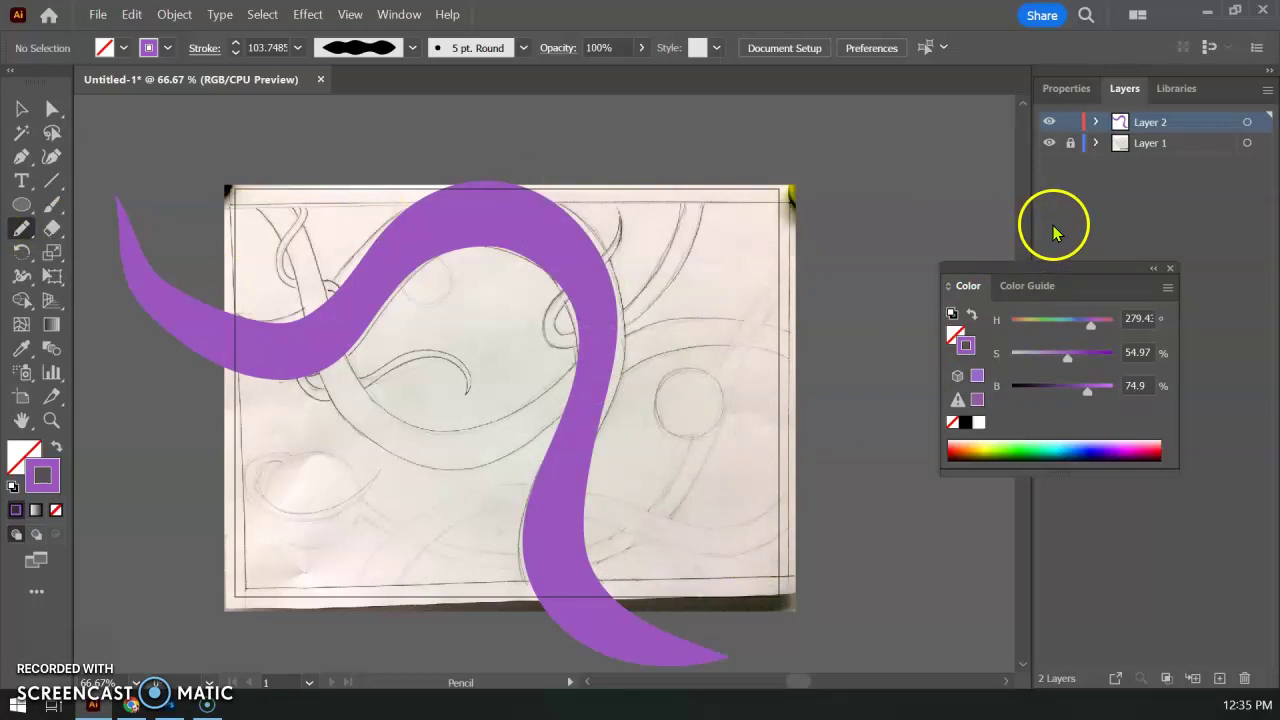
- Create Layer 3 and set the Color panel hue to 0 for a coral red stroke
{"action": "left_click", "coordinate": [1219, 679]}
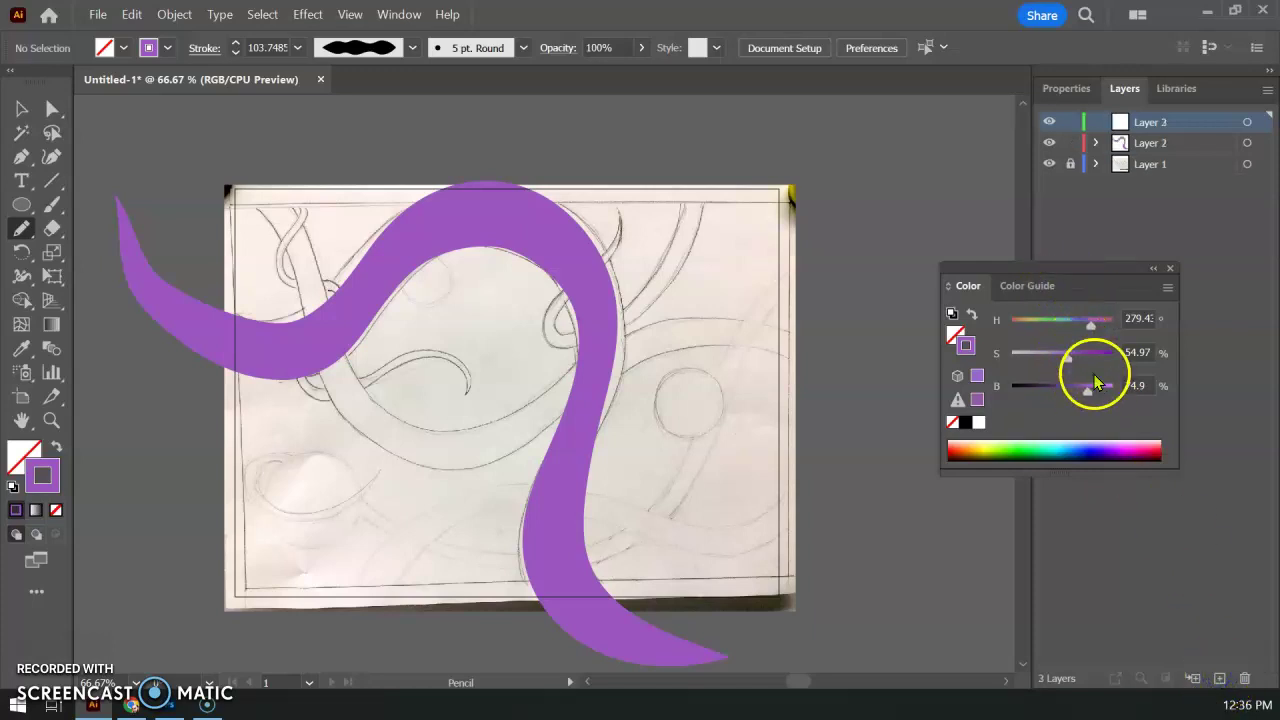
{"action": "left_click_drag", "start_coordinate": [1088, 321], "coordinate": [1043, 325]}
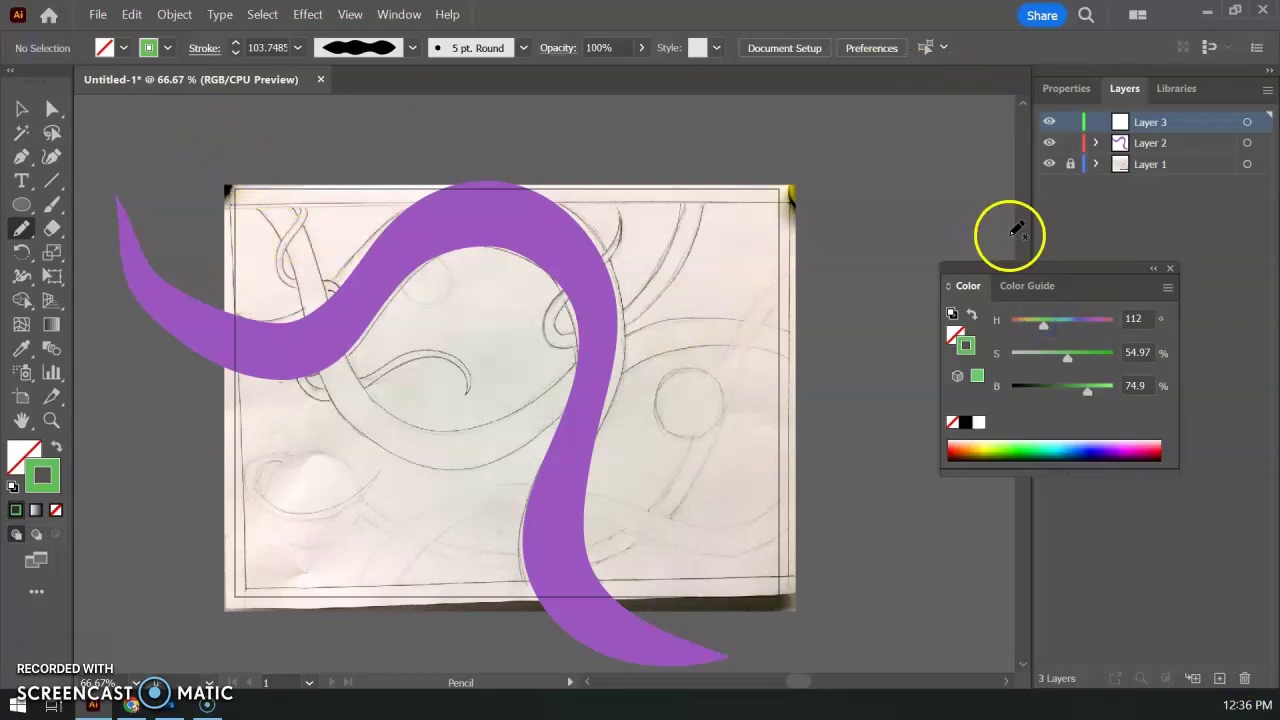
{"action": "left_click", "coordinate": [1096, 320]}
{"action": "left_click_drag", "start_coordinate": [1105, 322], "coordinate": [1009, 324]}
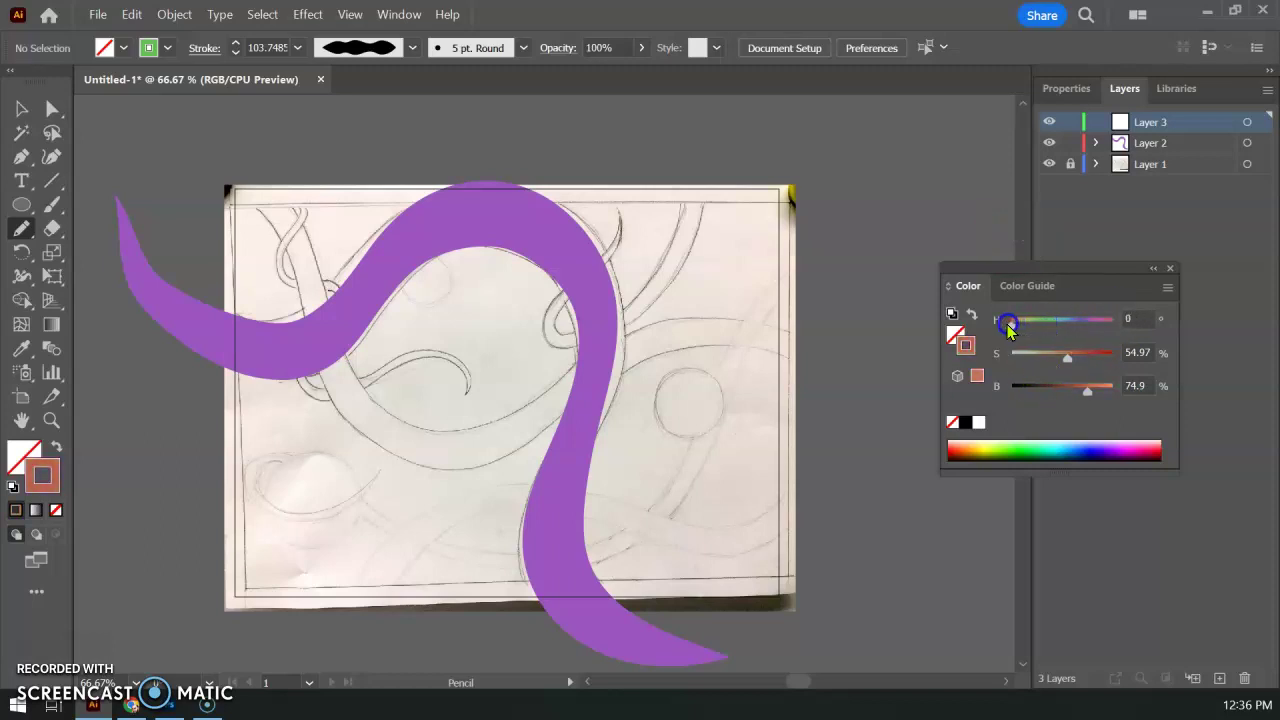
- Pencil-trace the second vine from the top-left, looping right, and sweeping down to the bottom-left
{"action": "left_click", "coordinate": [232, 149]}
{"action": "mouse_move", "coordinate": [260, 171]}
{"action": "left_mouse_down"}
{"action": "mouse_move", "coordinate": [289, 206]}
{"action": "mouse_move", "coordinate": [298, 248]}
{"action": "left_mouse_up"}
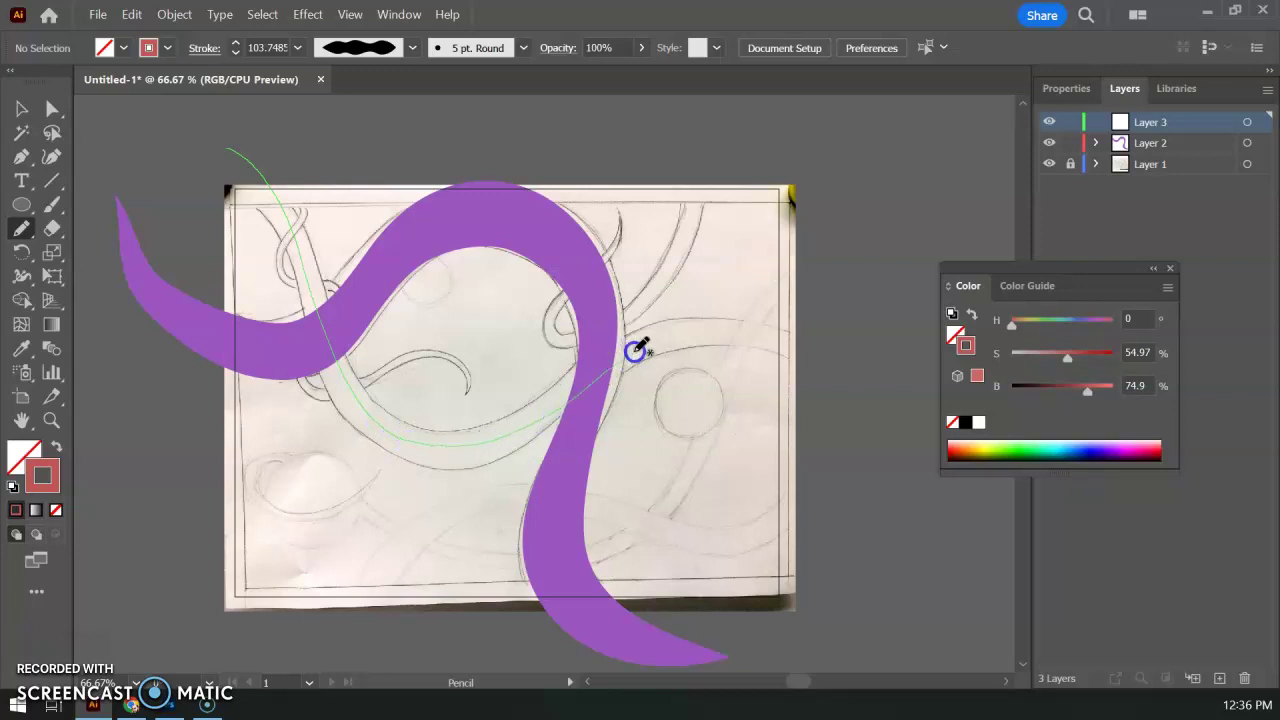
{"action": "mouse_move", "coordinate": [636, 350]}
{"action": "left_mouse_down"}
{"action": "mouse_move", "coordinate": [694, 329]}
{"action": "mouse_move", "coordinate": [757, 328]}
{"action": "left_mouse_up"}
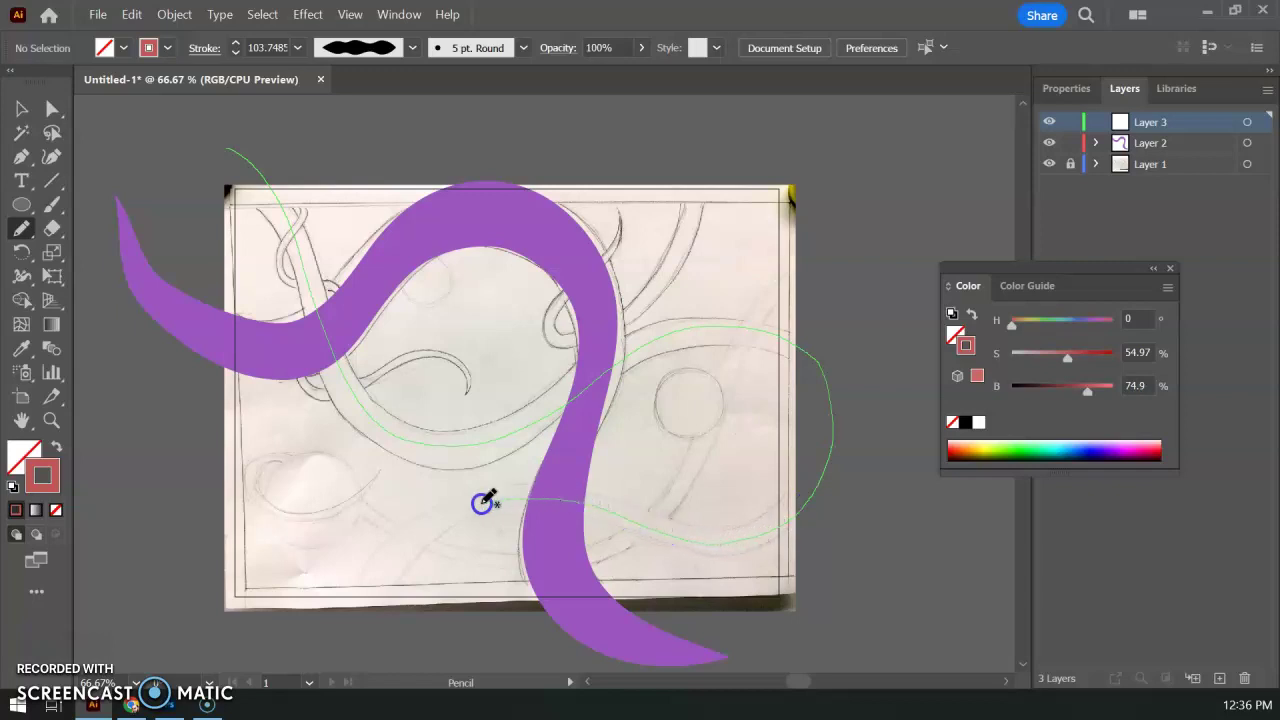
{"action": "left_click_drag", "start_coordinate": [483, 503], "coordinate": [375, 575]}
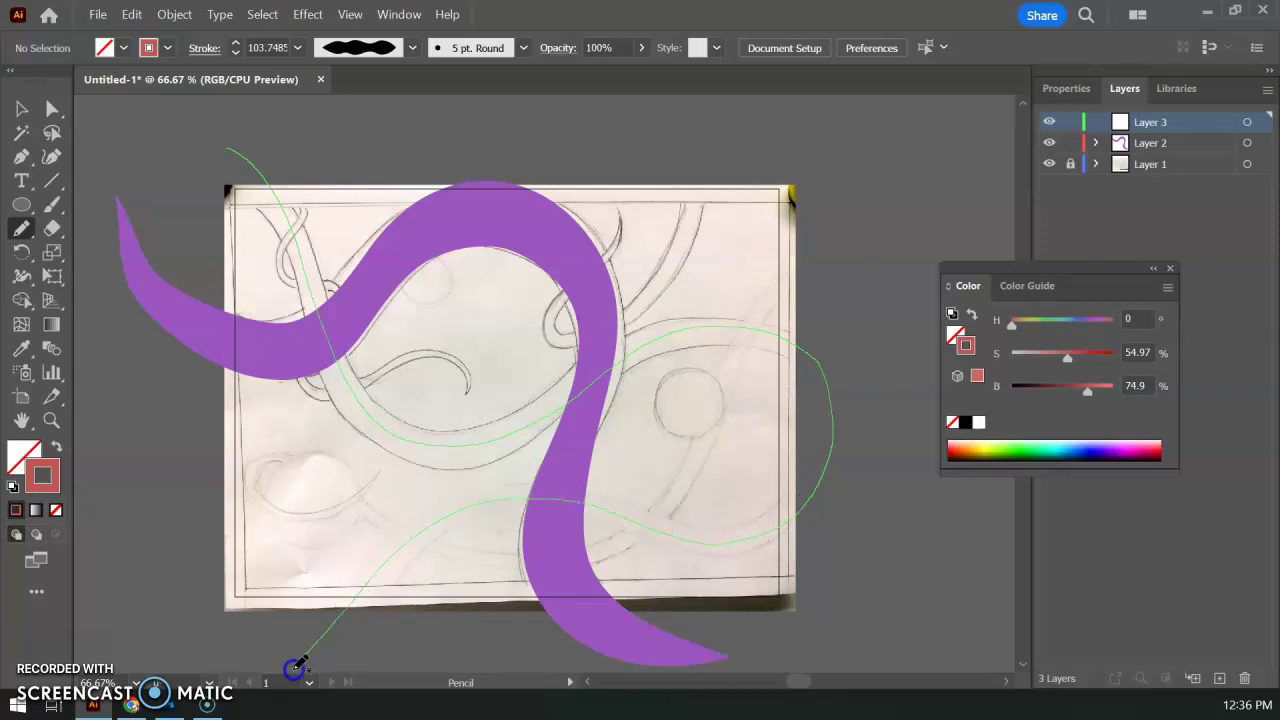
{"action": "left_click_drag", "start_coordinate": [280, 688], "coordinate": [298, 678]}
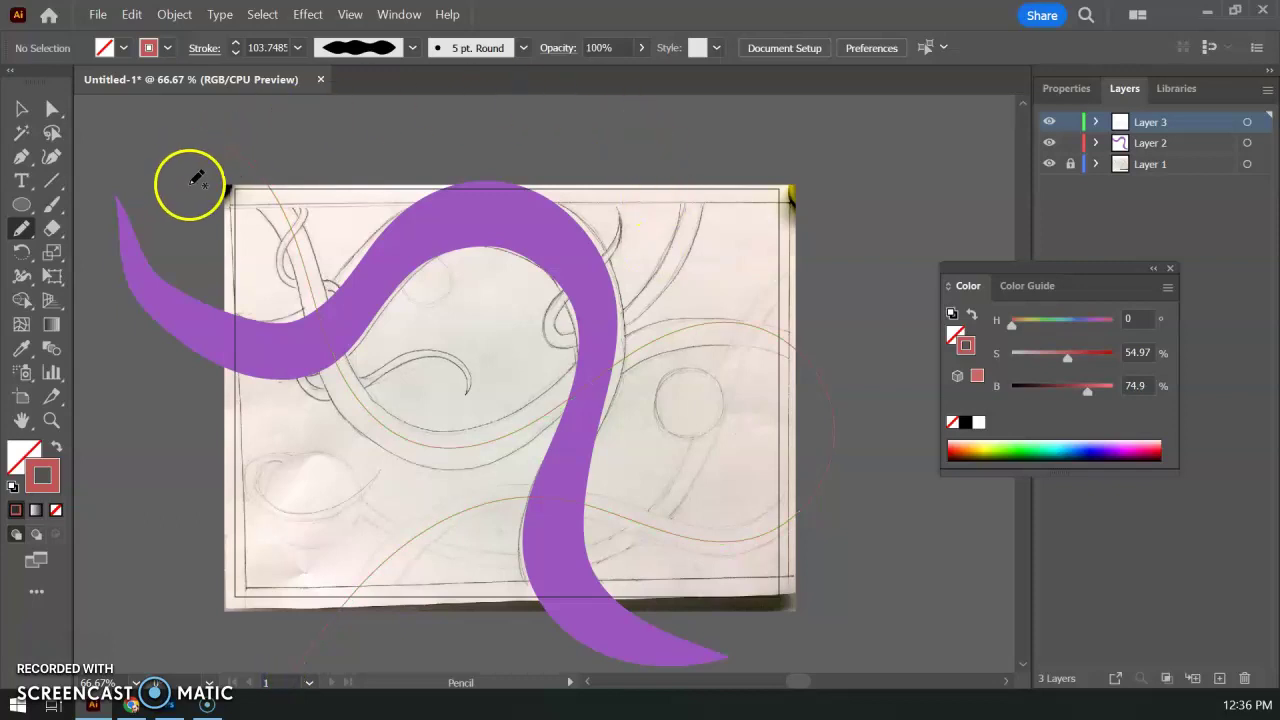
- With the Width tool, widen the red vine's body and upper curve, taper its top tip, and adjust its lower tail
{"action": "left_click", "coordinate": [21, 275]}
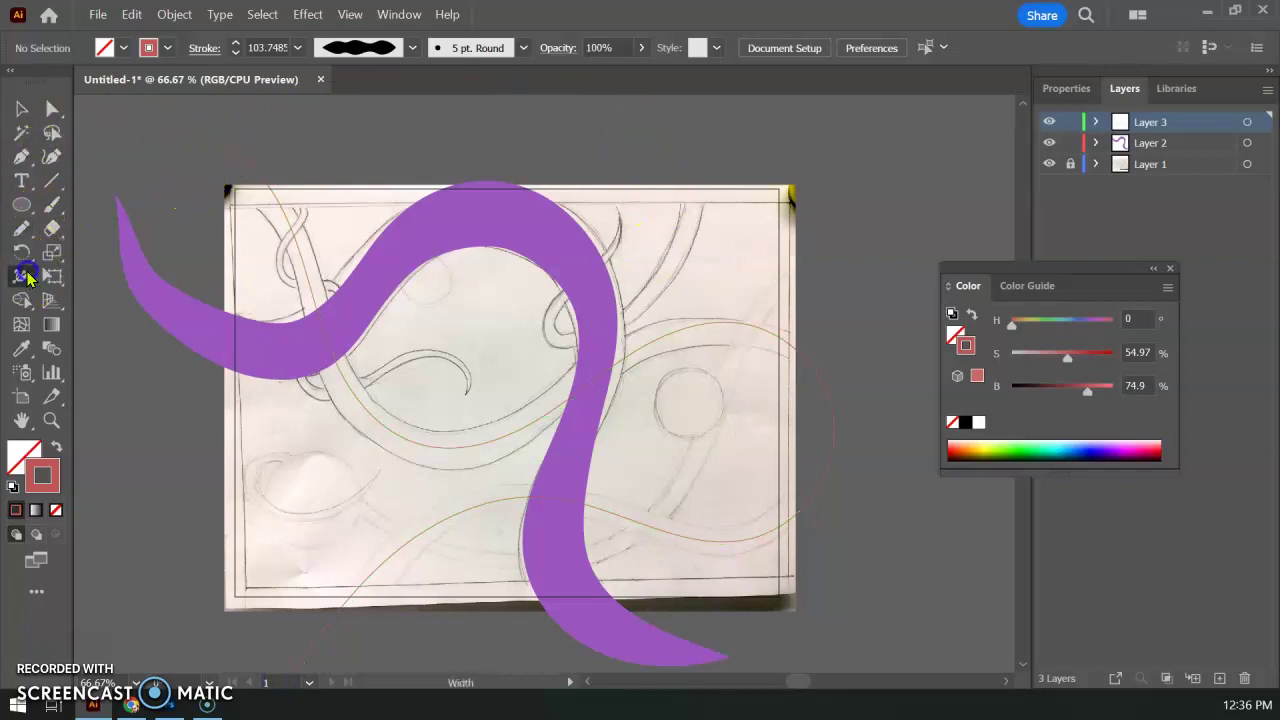
{"action": "left_click_drag", "start_coordinate": [452, 467], "coordinate": [458, 464]}
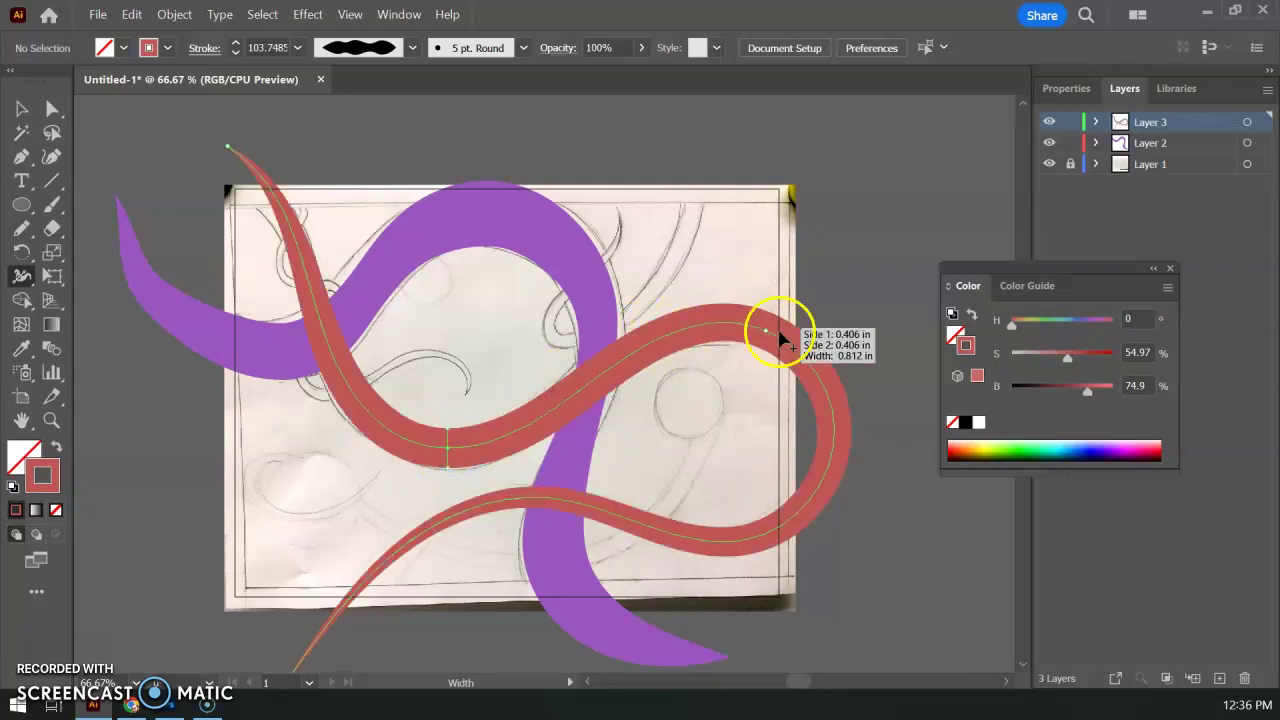
{"action": "left_click_drag", "start_coordinate": [299, 243], "coordinate": [310, 233]}
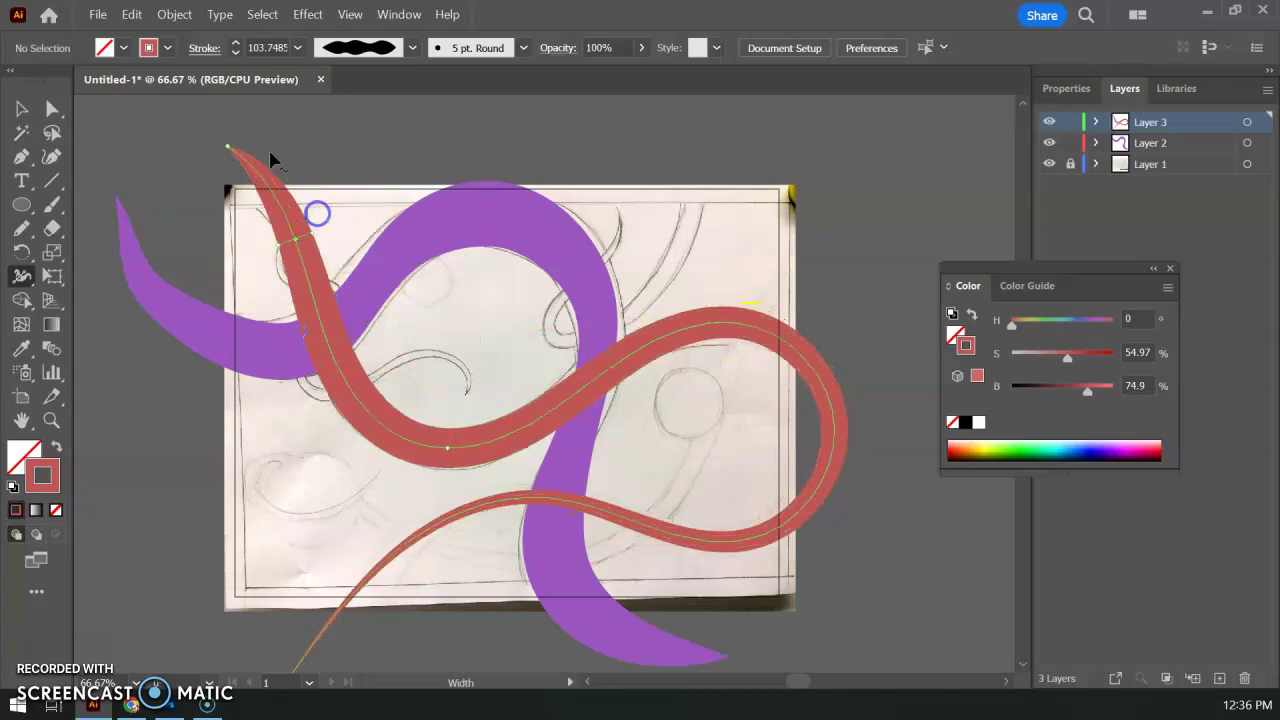
{"action": "left_click_drag", "start_coordinate": [261, 170], "coordinate": [292, 151]}
{"action": "mouse_move", "coordinate": [540, 498]}
{"action": "left_mouse_down"}
{"action": "mouse_move", "coordinate": [543, 530]}
{"action": "mouse_move", "coordinate": [455, 533]}
{"action": "mouse_move", "coordinate": [526, 503]}
{"action": "mouse_move", "coordinate": [503, 506]}
{"action": "mouse_move", "coordinate": [518, 515]}
{"action": "left_mouse_up"}
{"action": "mouse_move", "coordinate": [414, 563]}
{"action": "left_mouse_down"}
{"action": "mouse_move", "coordinate": [403, 562]}
{"action": "mouse_move", "coordinate": [423, 571]}
{"action": "mouse_move", "coordinate": [407, 548]}
{"action": "mouse_move", "coordinate": [398, 555]}
{"action": "mouse_move", "coordinate": [357, 603]}
{"action": "mouse_move", "coordinate": [368, 591]}
{"action": "mouse_move", "coordinate": [370, 620]}
{"action": "mouse_move", "coordinate": [372, 606]}
{"action": "left_mouse_up"}
{"action": "left_click_drag", "start_coordinate": [733, 335], "coordinate": [733, 344]}
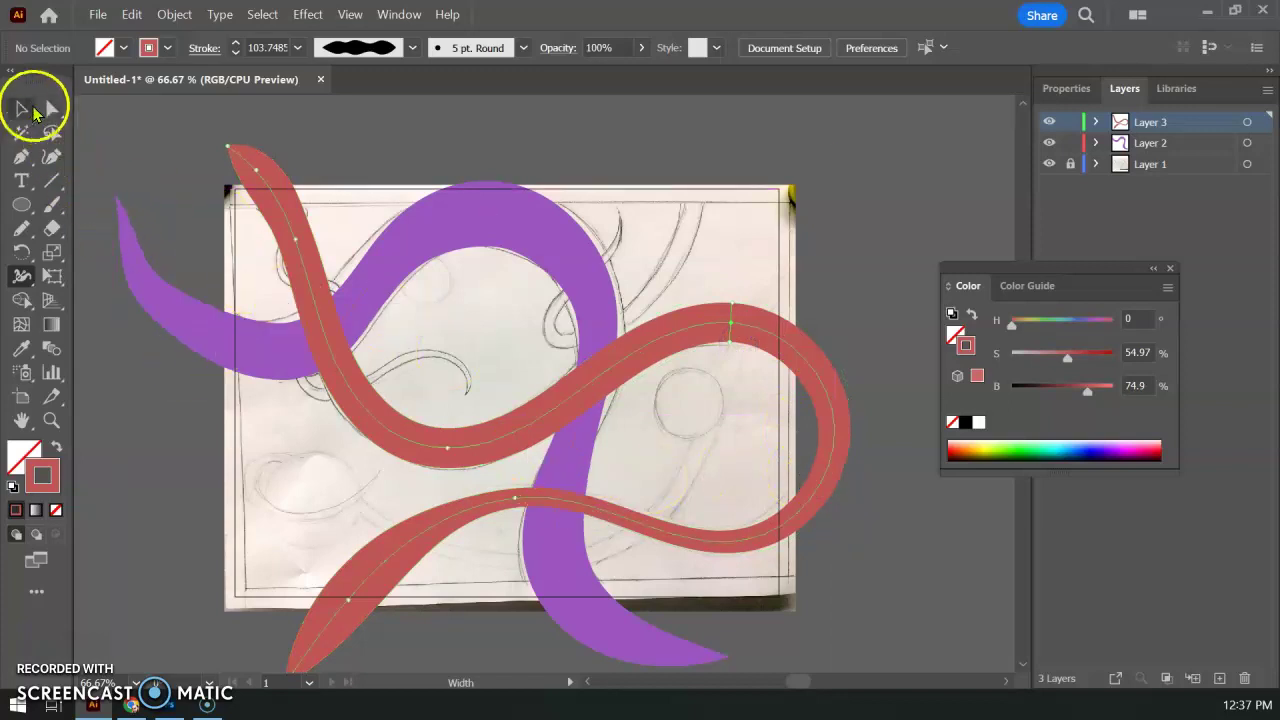
- With the Selection tool, marquee-select both the coral and purple vine strokes
{"action": "left_click", "coordinate": [22, 107]}
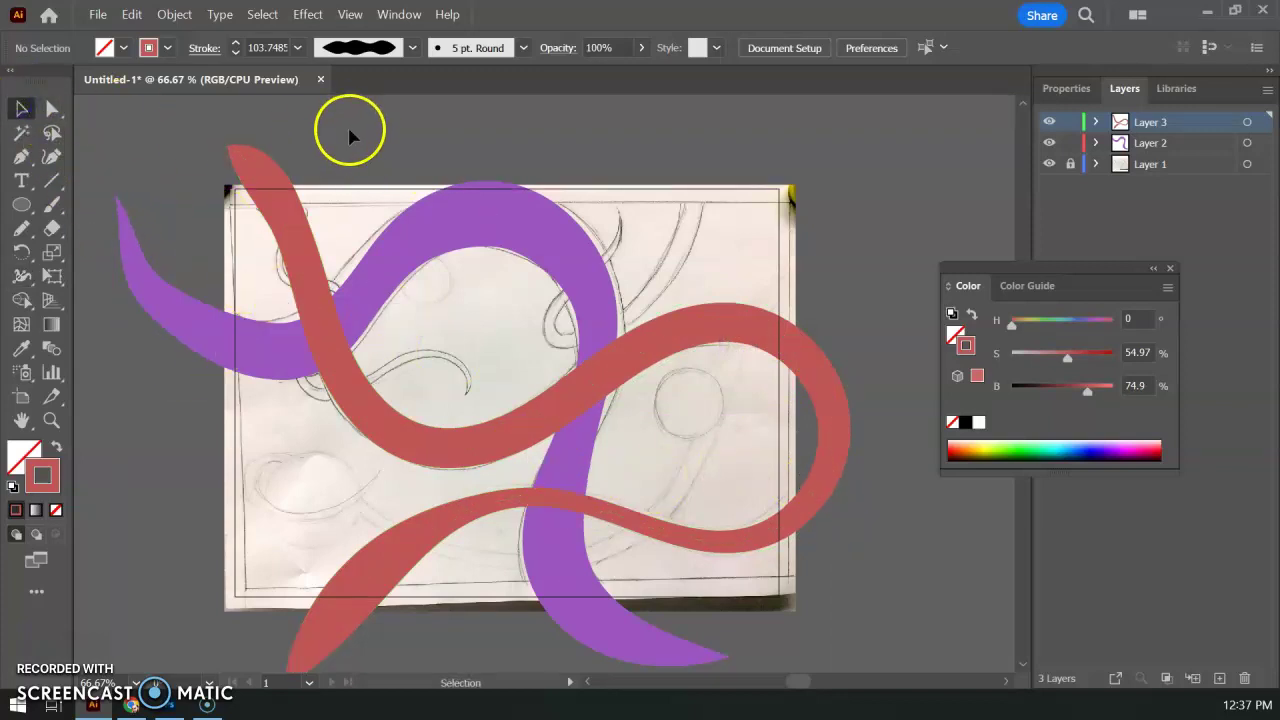
{"action": "left_click_drag", "start_coordinate": [556, 367], "coordinate": [730, 577]}
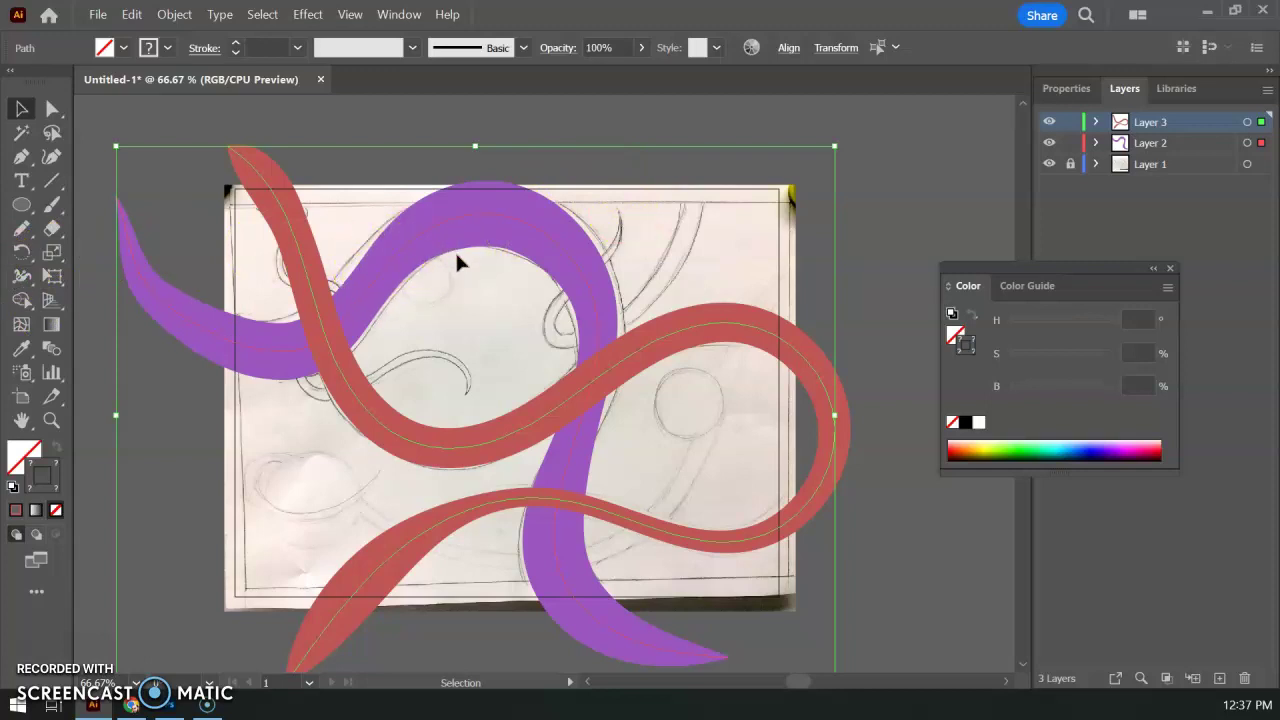
{"action": "left_click", "coordinate": [381, 368]}
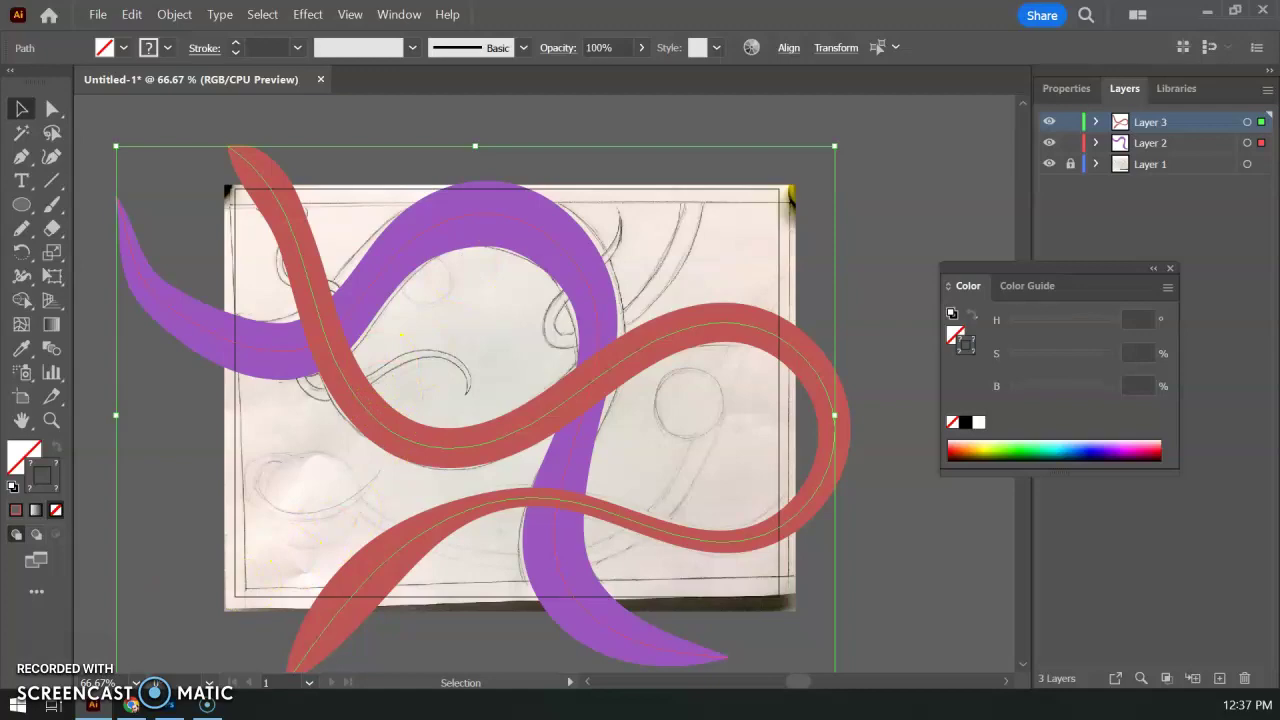